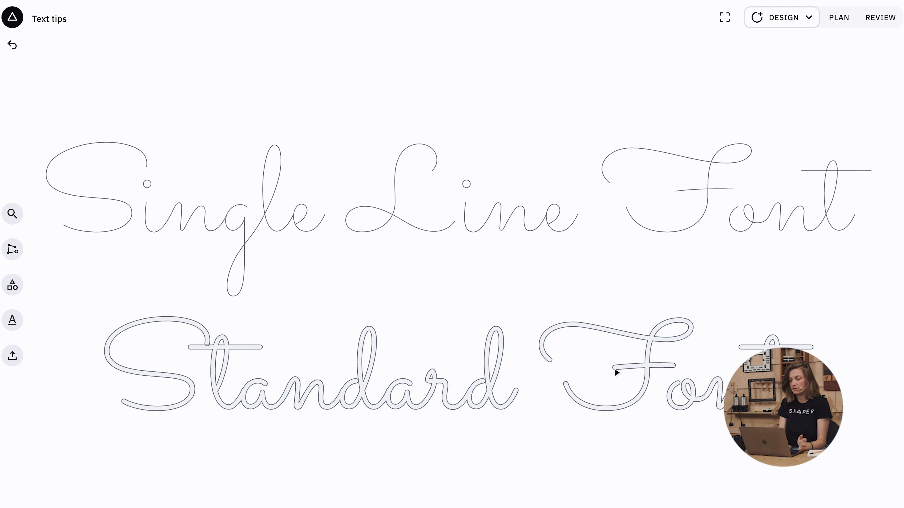
Examine the strokes of the single-line and standard script lettering in the design and in the cut preview
drag(728, 280, 652, 284)
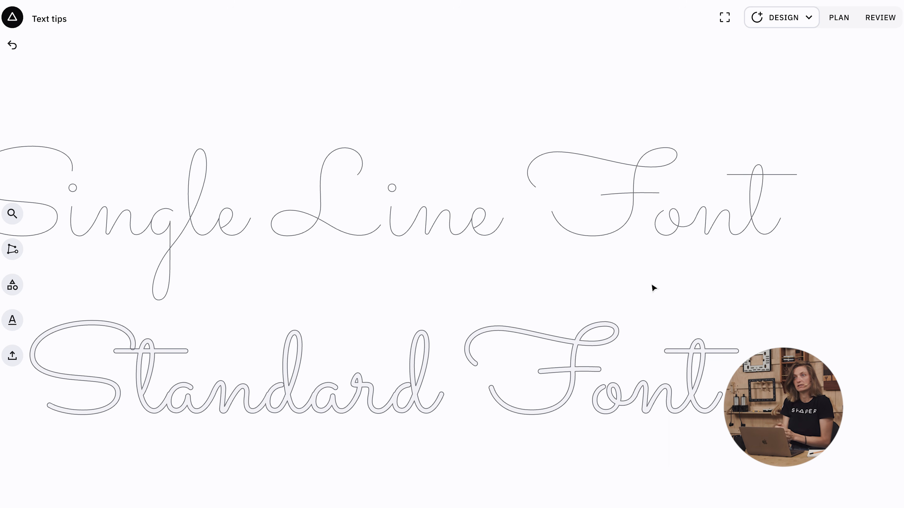
scroll(682, 287, up, 3)
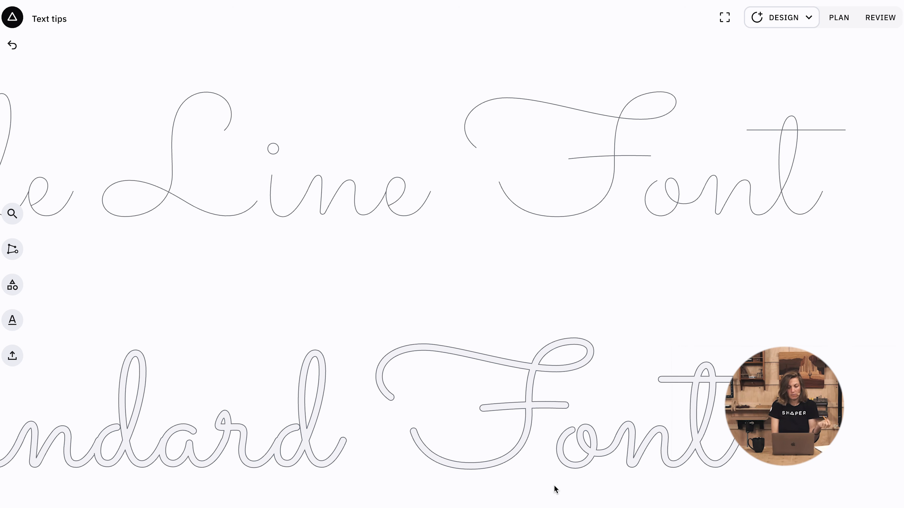
scroll(485, 478, up, 5)
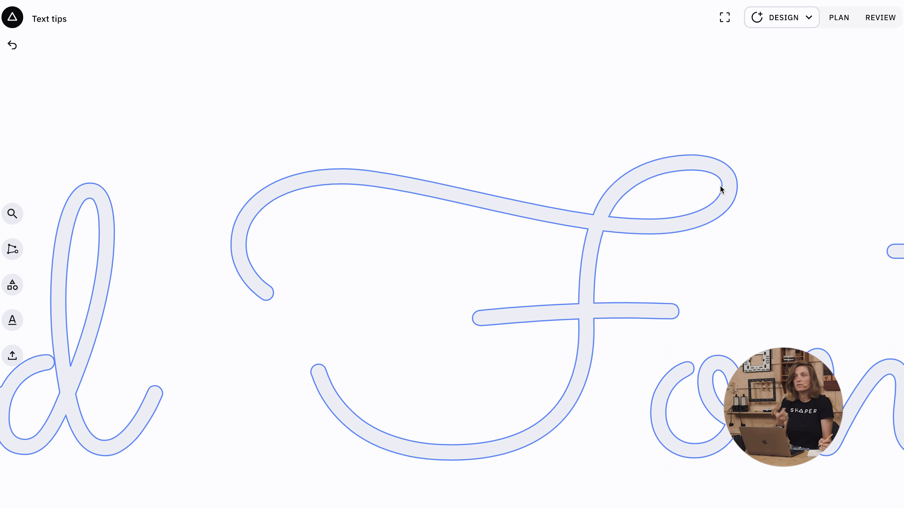
scroll(504, 285, down, 5)
click(618, 152)
drag(617, 151, 514, 250)
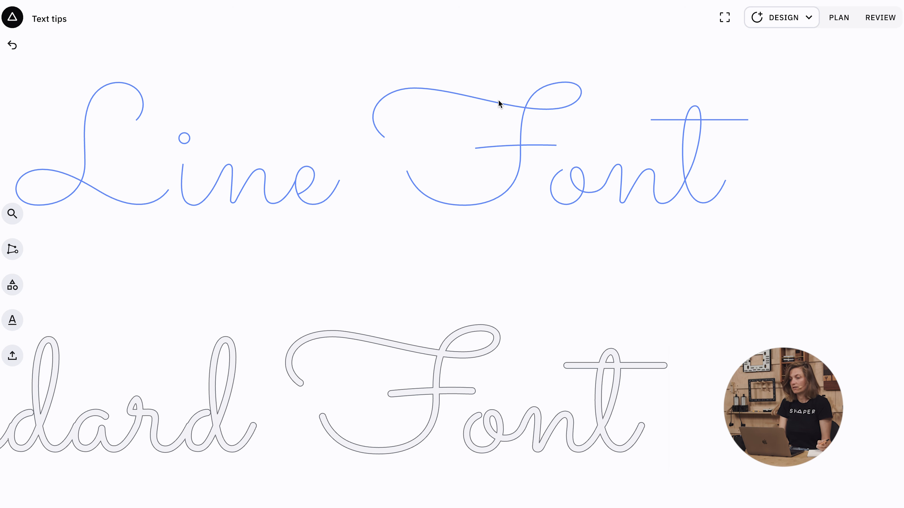
click(878, 18)
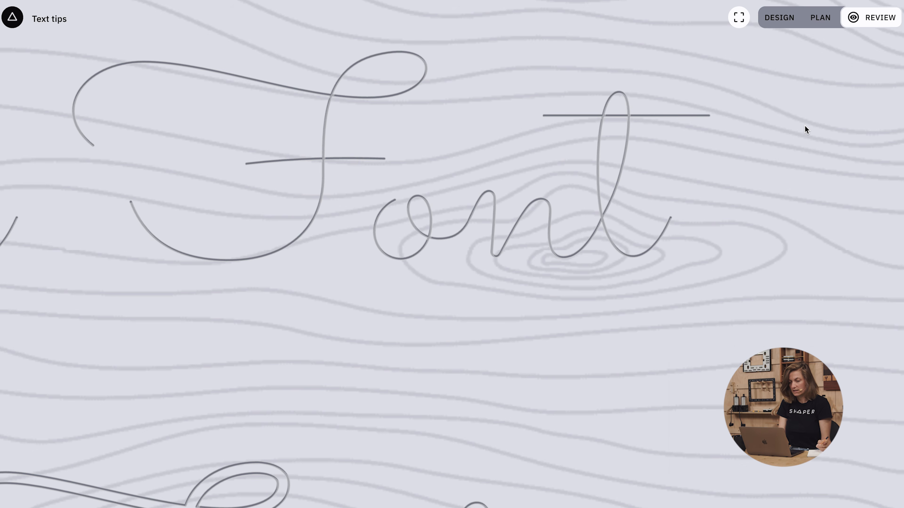
drag(750, 161, 685, 168)
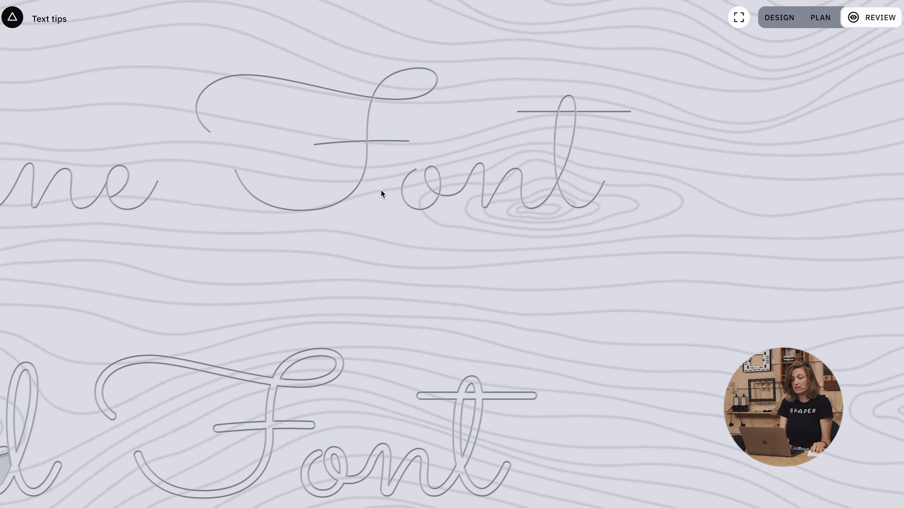
Set the bit diameter for both script texts to 1/8 inch and preview the resulting cut
click(822, 23)
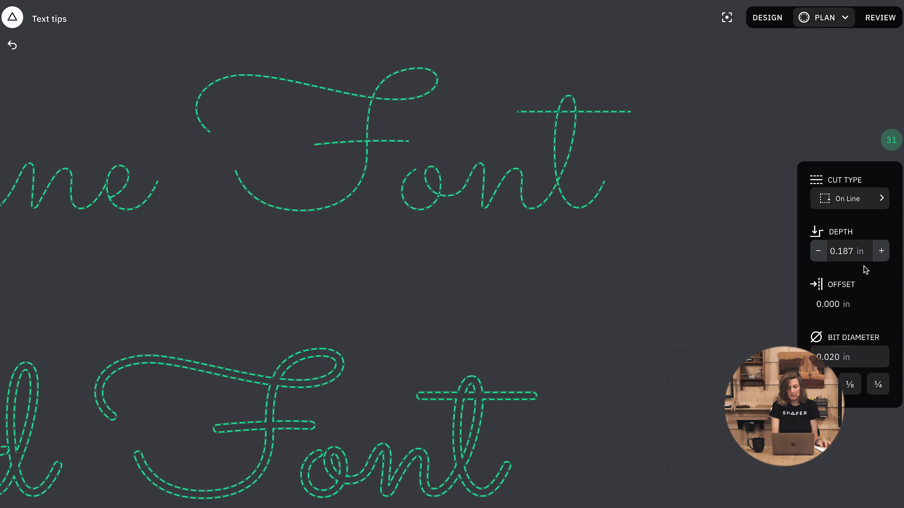
click(850, 385)
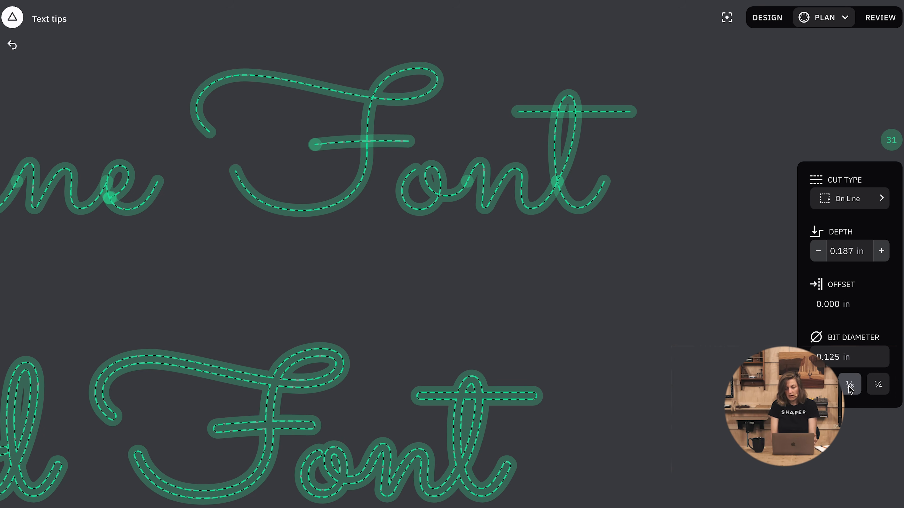
click(875, 17)
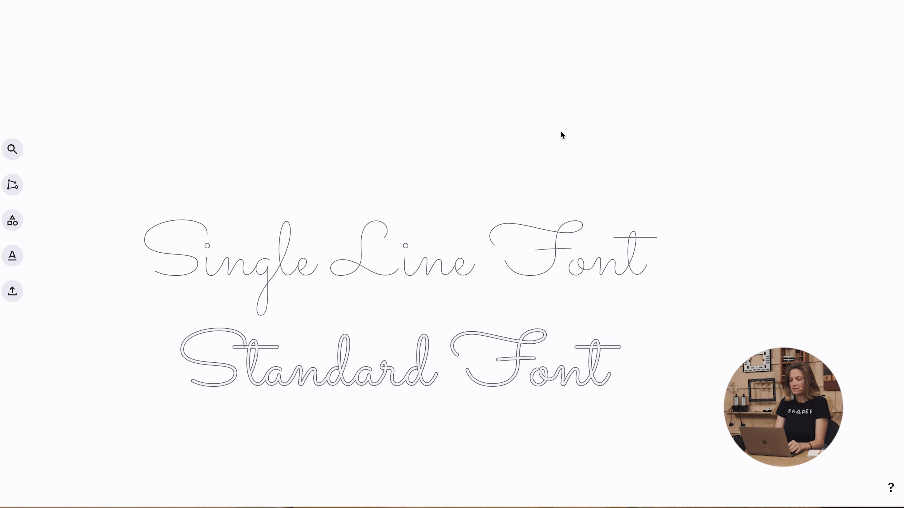
Add the text "my project" to the design above the existing script lettering
click(21, 256)
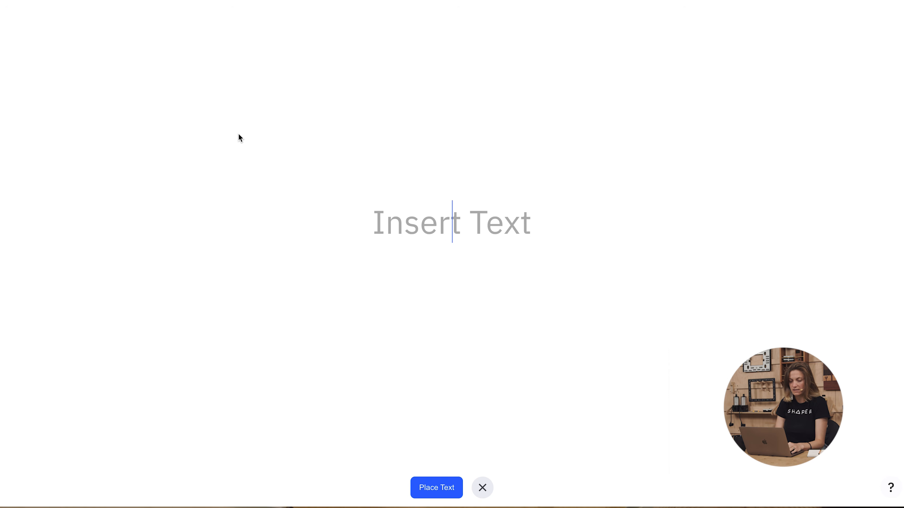
text(my project)
key(Return)
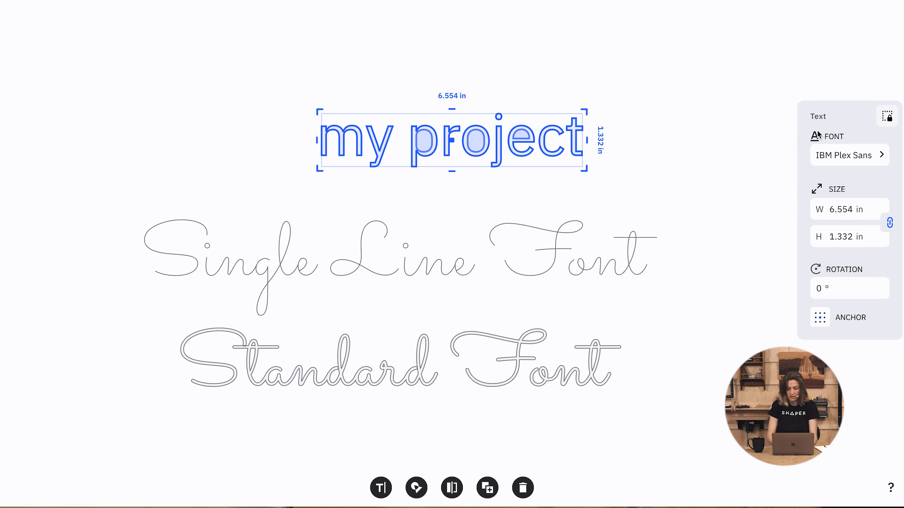
Change the "my project" text to the single-line font Big Tomato SLF and deselect it
click(850, 154)
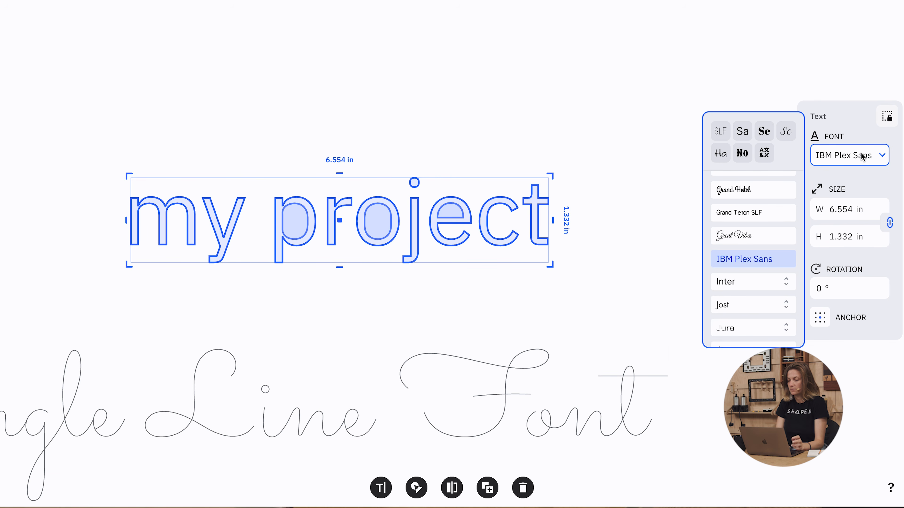
click(720, 132)
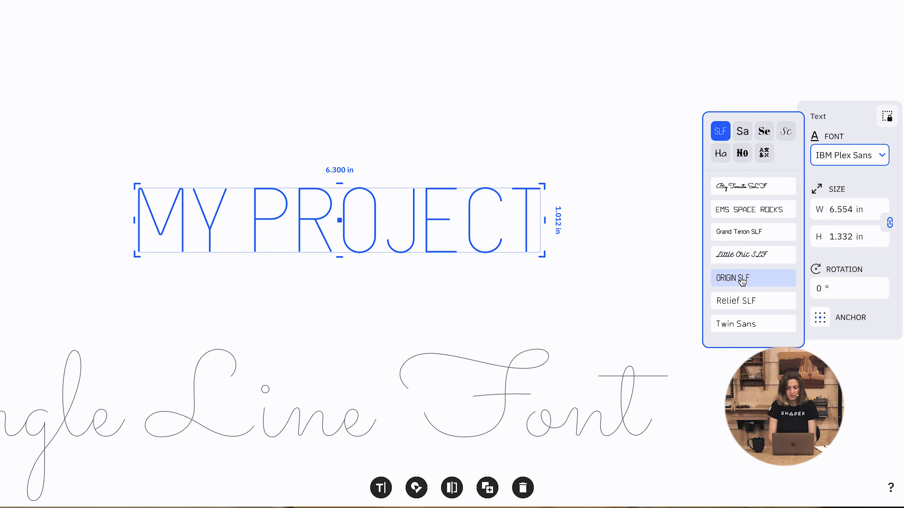
click(732, 187)
click(605, 206)
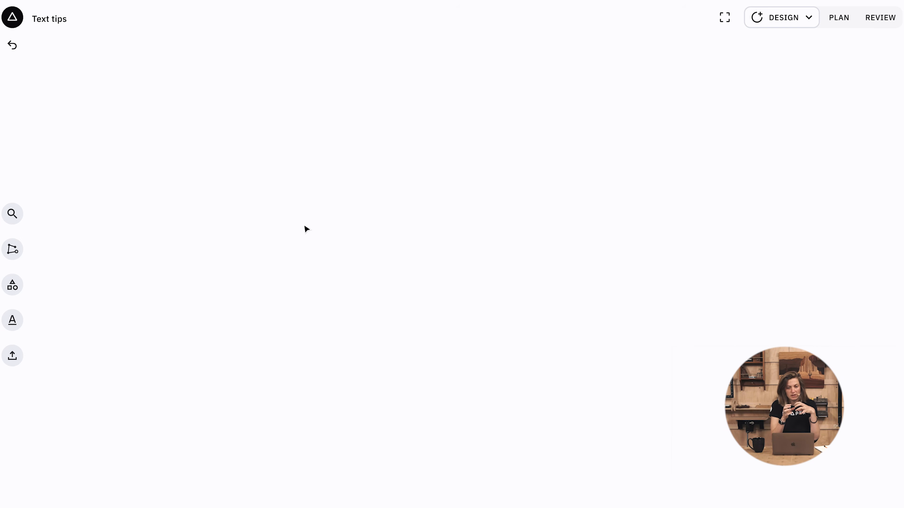
Add the text "Joe's Cafe" to the empty design
click(12, 320)
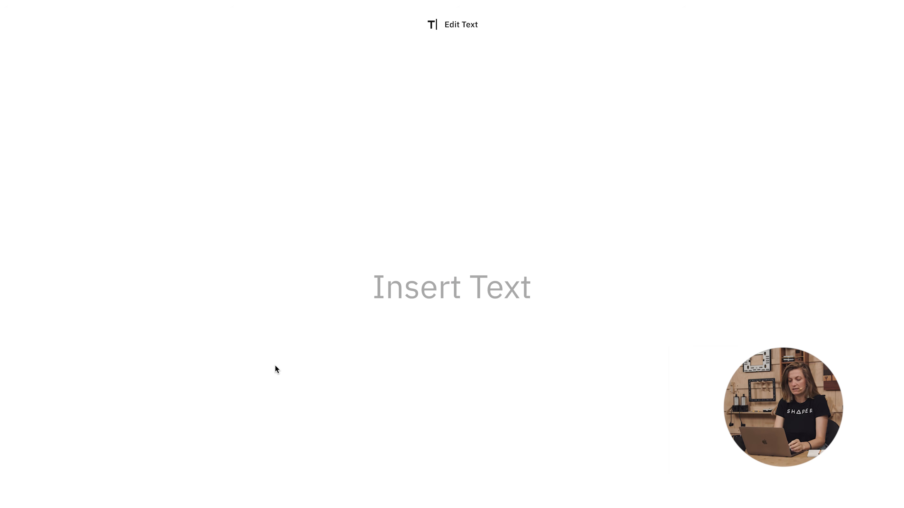
key(shift)
text(Joe's Caf)
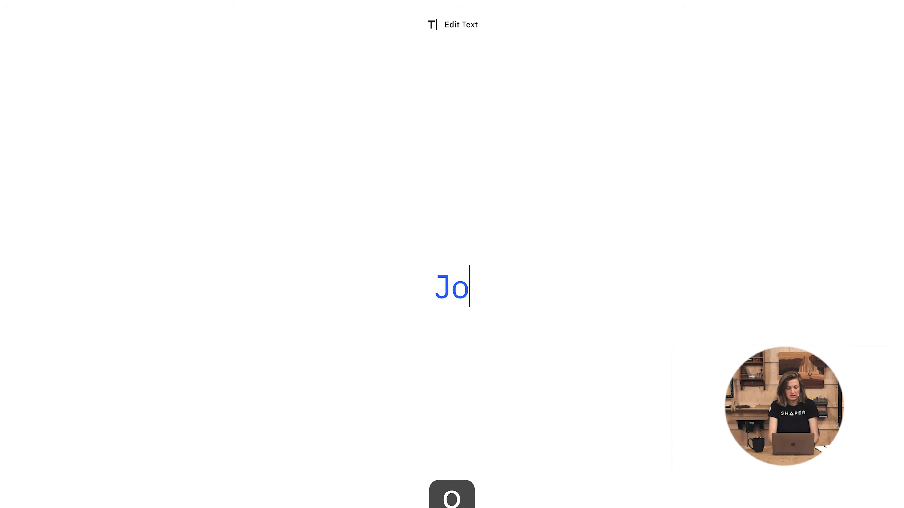
text(e)
key(Return)
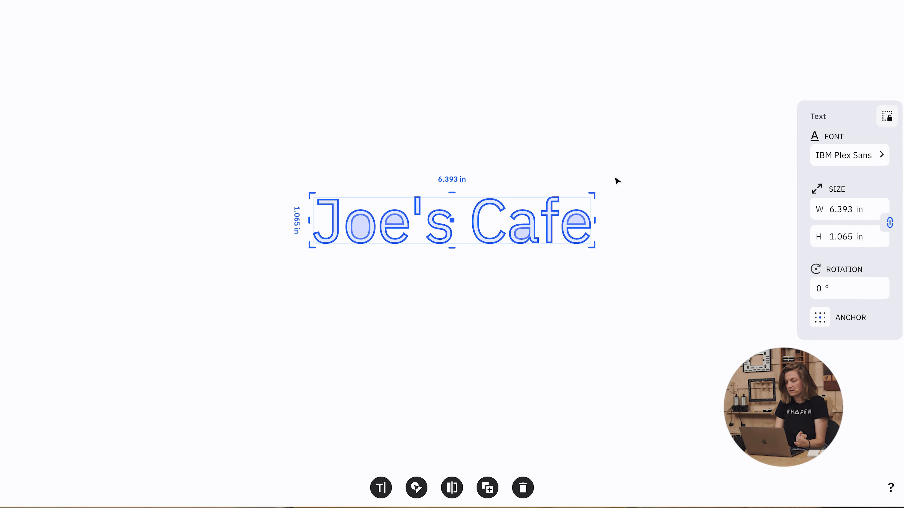
Set the width of the "Joe's Cafe" text to 18 in with its proportions locked
click(837, 211)
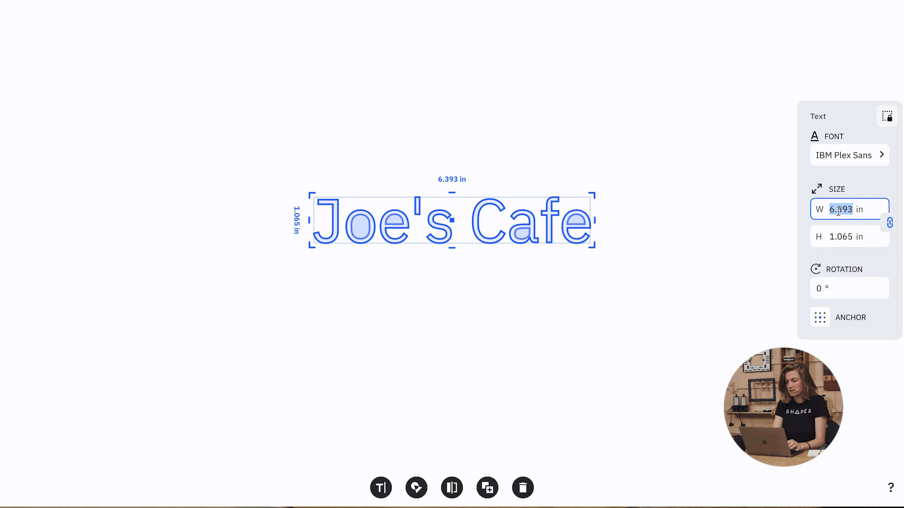
text(18)
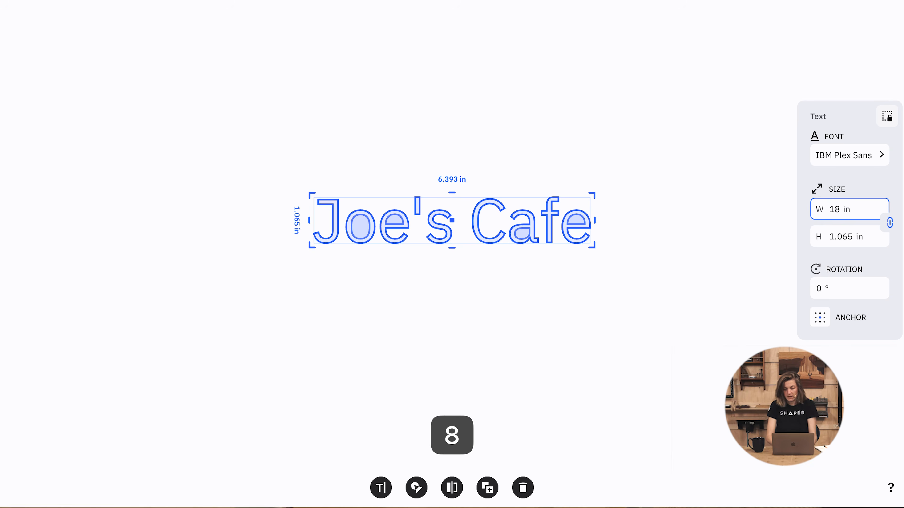
key(Return)
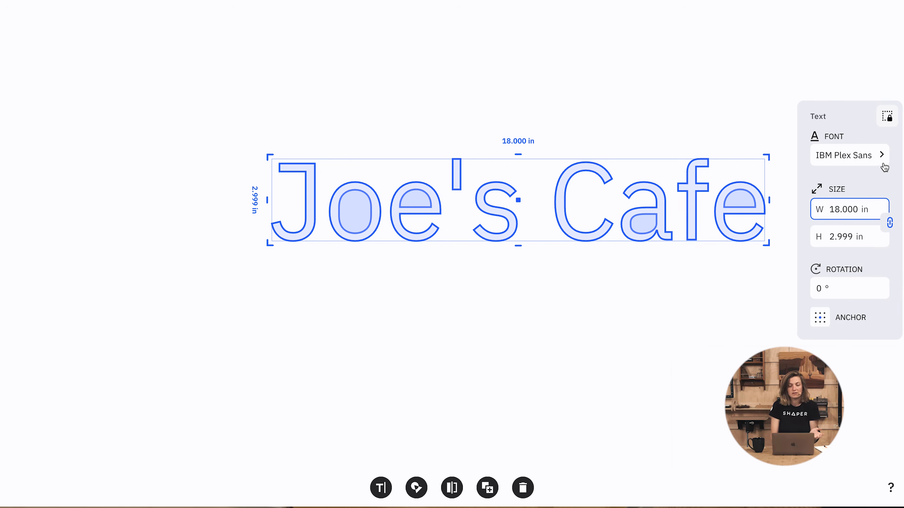
Change the "Joe's Cafe" text to the novelty font Shrikhand
click(882, 155)
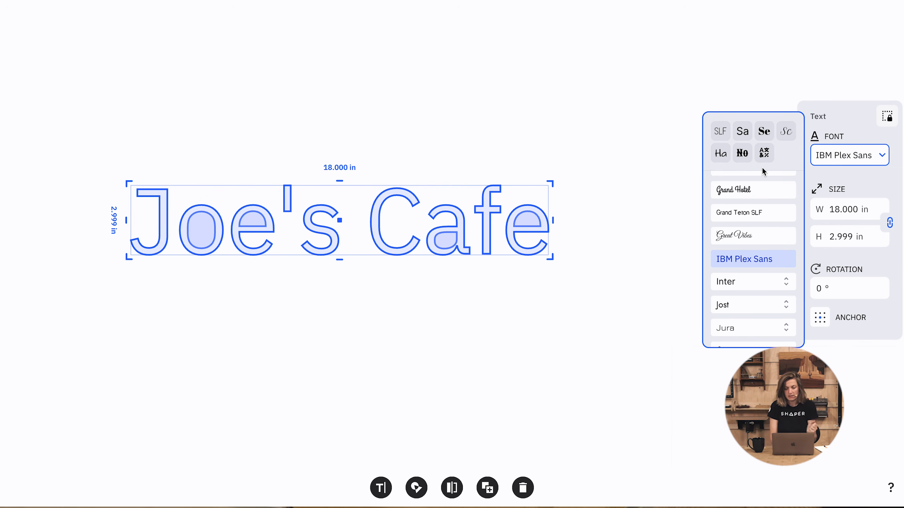
click(743, 154)
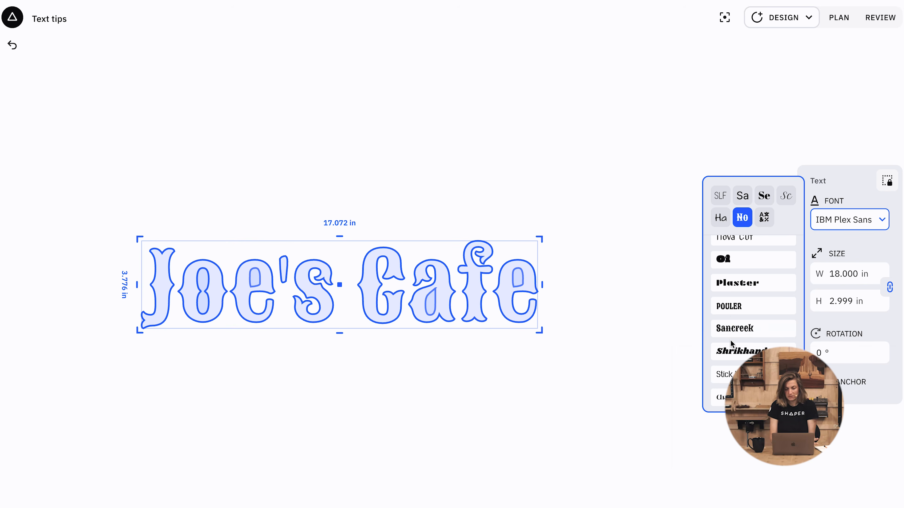
click(748, 352)
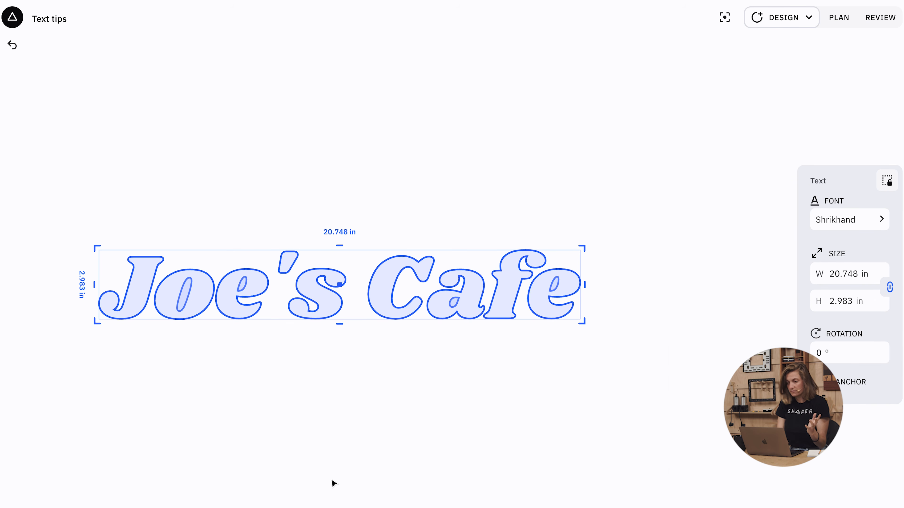
Plan the whole "Joe's Cafe" lettering as a Pocket cut with a depth of 1/4 inch
click(838, 18)
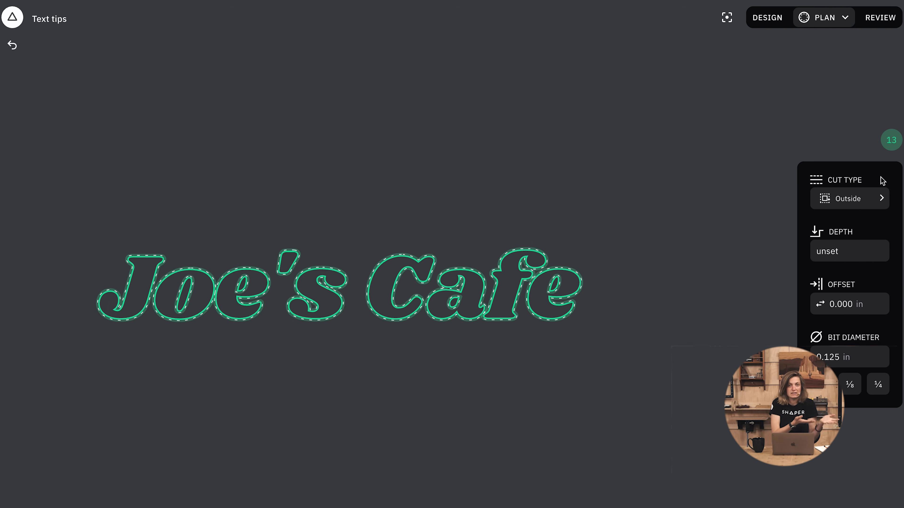
click(859, 199)
click(772, 244)
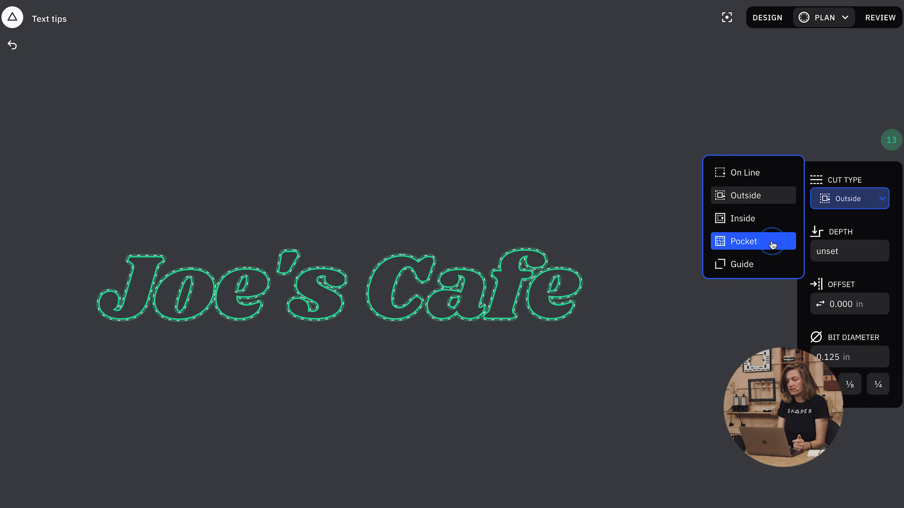
click(823, 254)
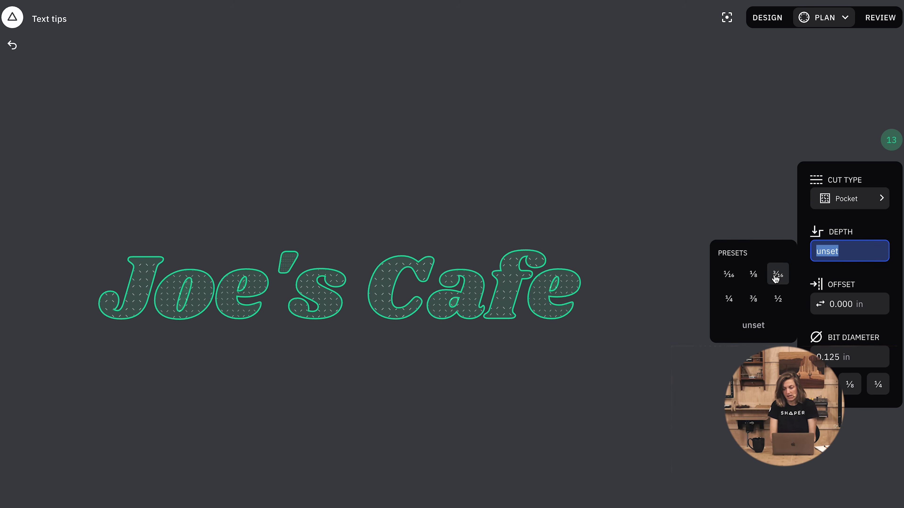
click(728, 299)
click(876, 230)
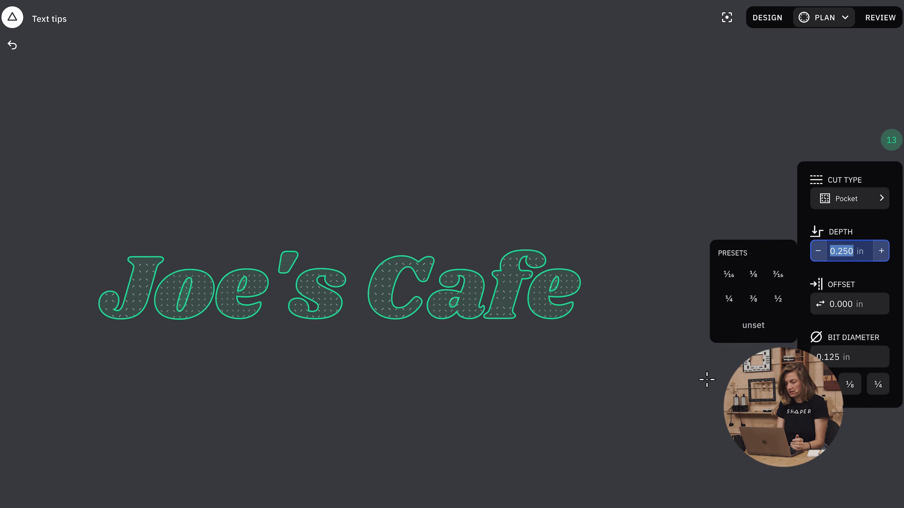
Preview the pocketed "Joe's Cafe" lettering and check the cut paths of the letters o and e and their inner counters
click(874, 24)
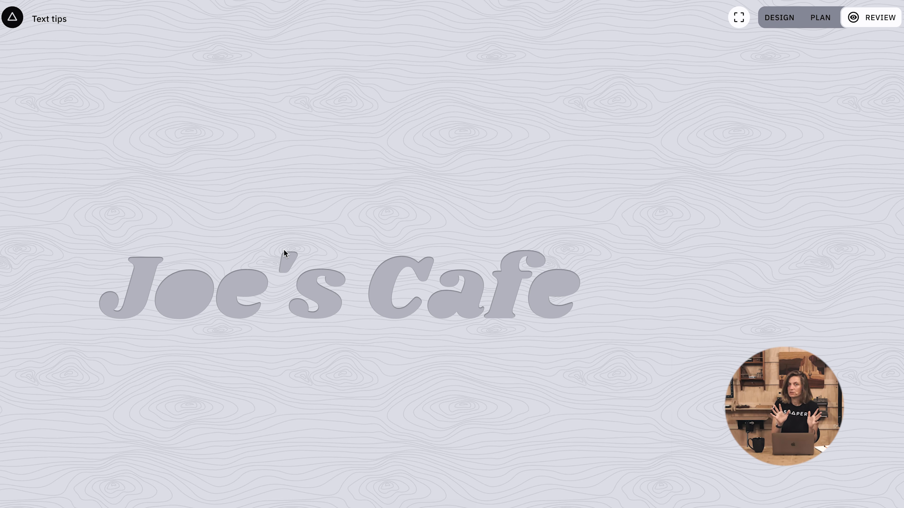
scroll(130, 295, up, 5)
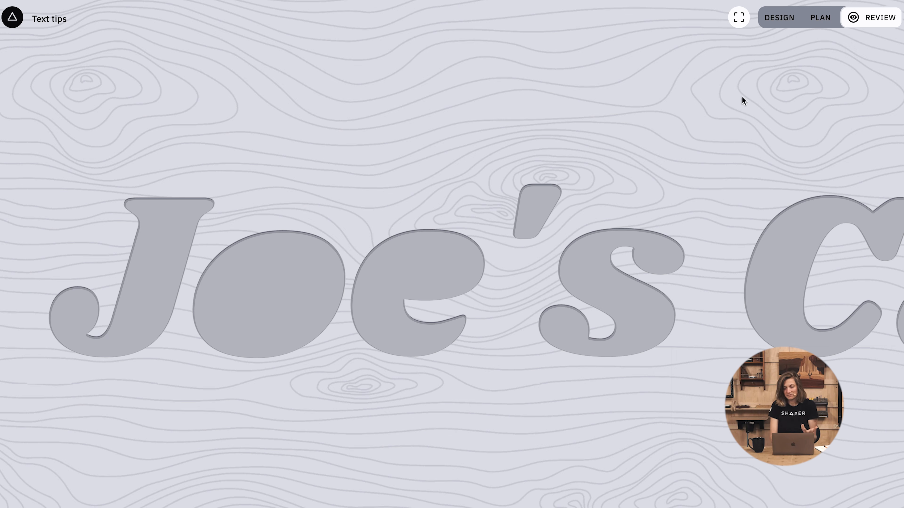
click(821, 21)
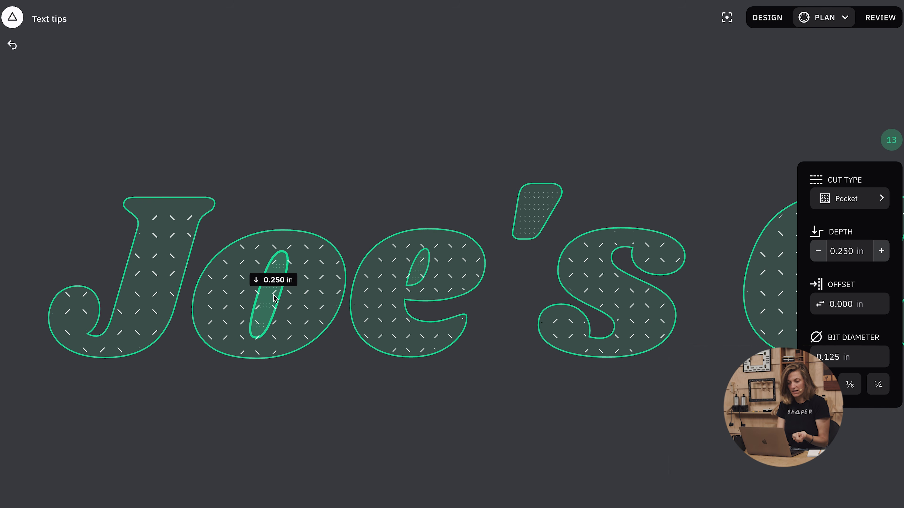
click(275, 298)
click(274, 270)
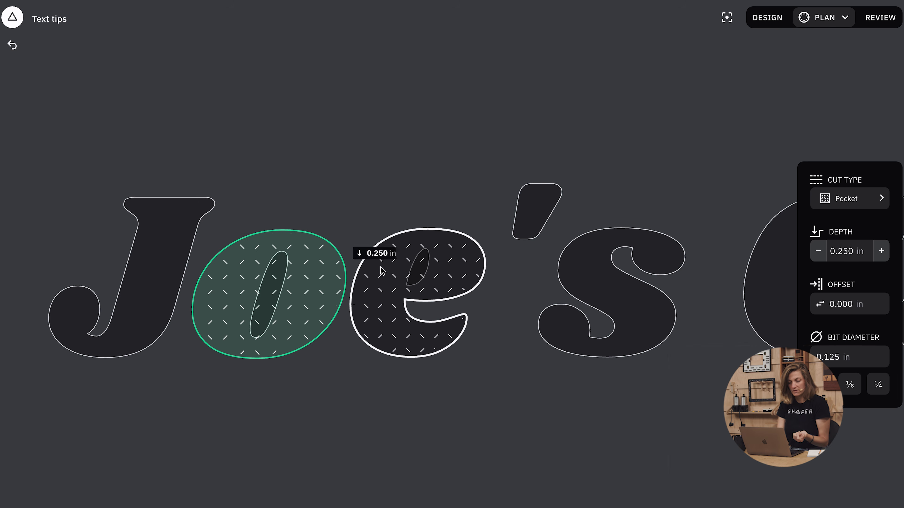
click(422, 273)
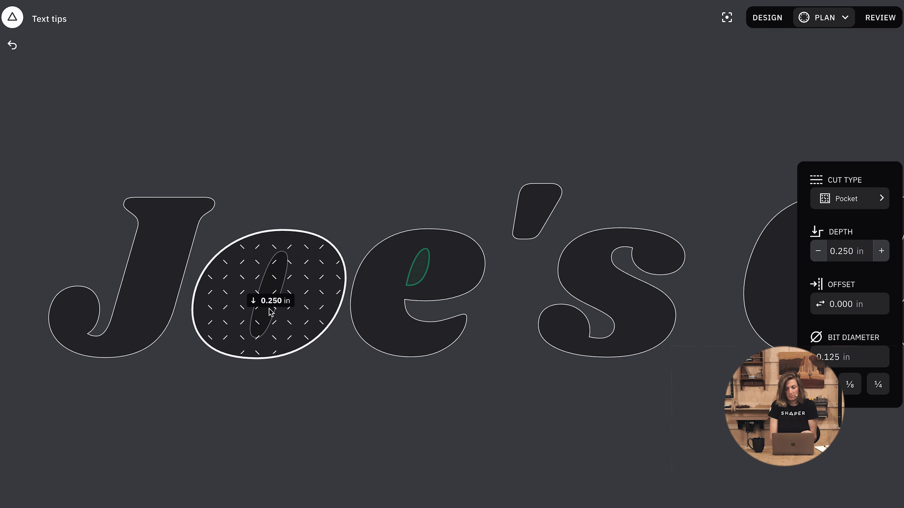
scroll(268, 302, down, 5)
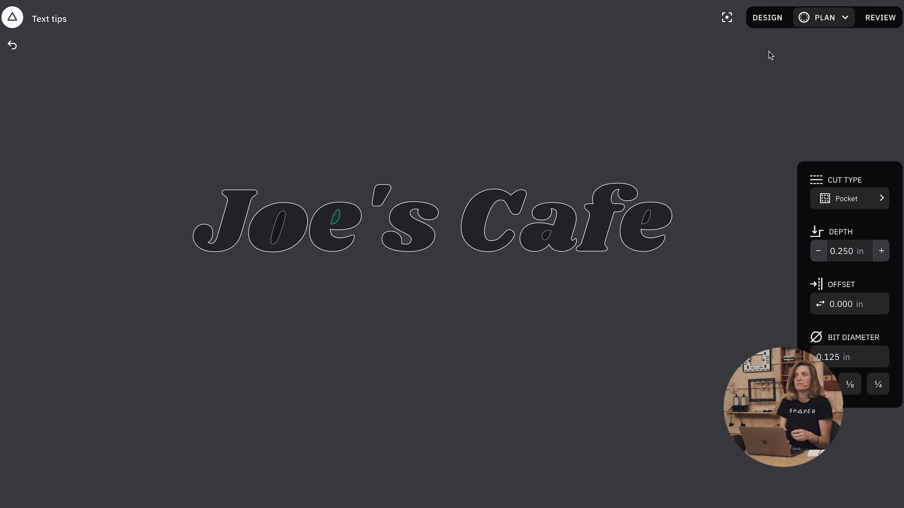
Use ShapeShifter on the "Joe's Cafe" text to make one shape from all letters and the apostrophe, leaving out the inner counters
click(766, 20)
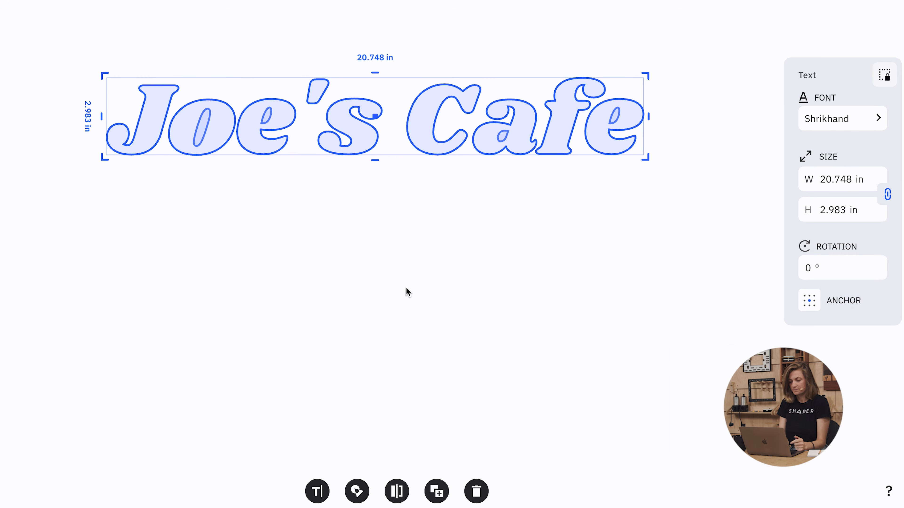
click(357, 492)
click(144, 171)
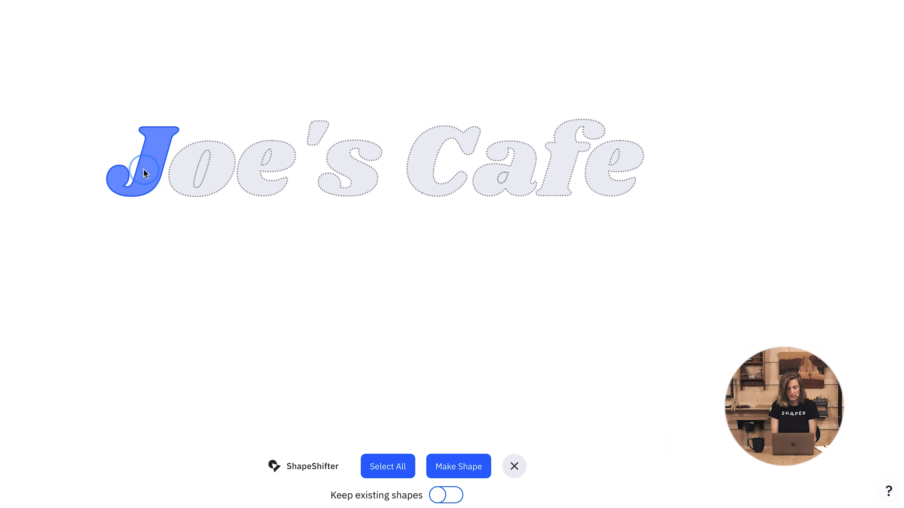
click(223, 185)
click(263, 182)
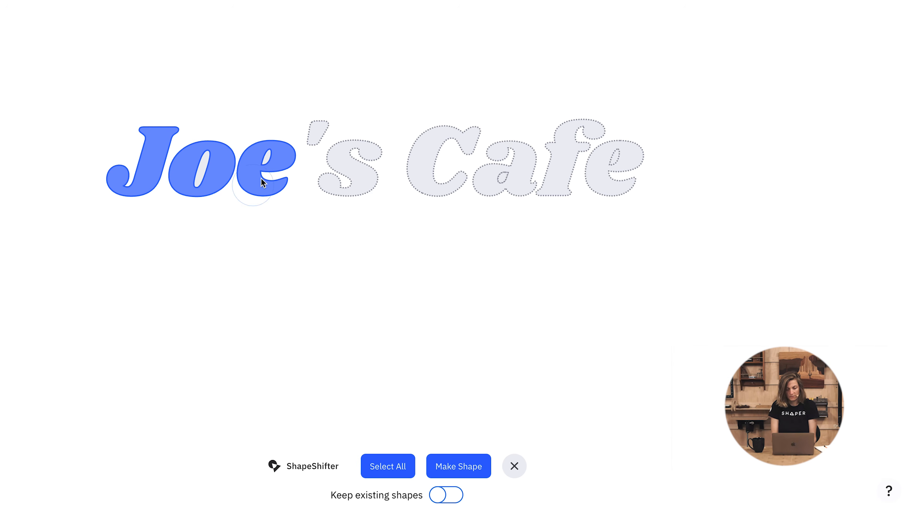
click(317, 137)
click(360, 178)
click(419, 173)
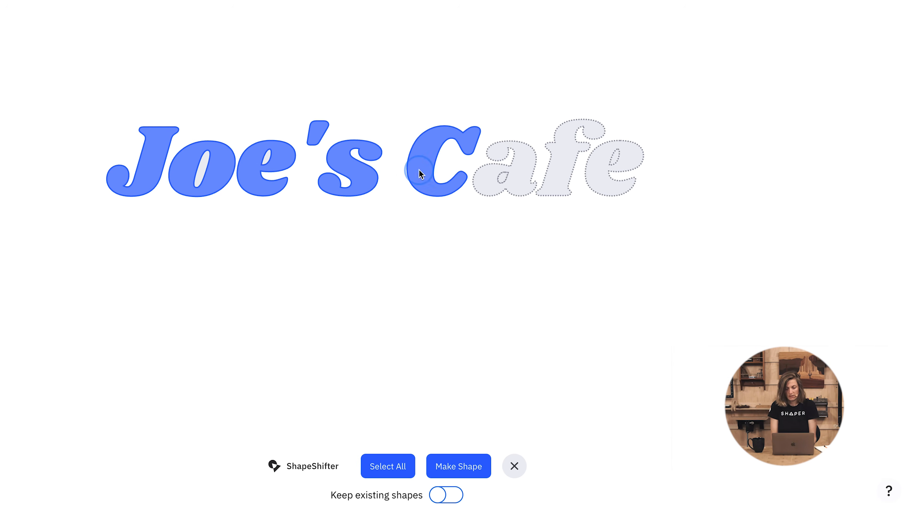
click(522, 175)
click(557, 175)
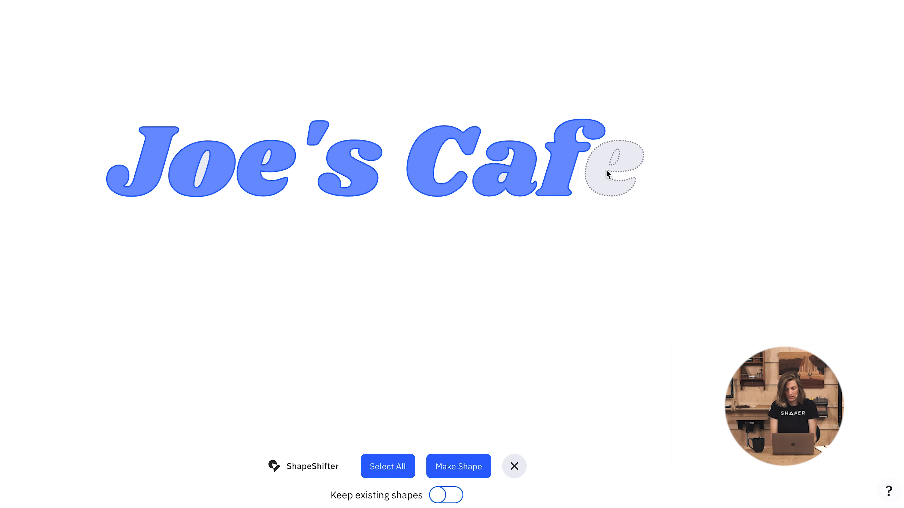
click(606, 175)
click(481, 474)
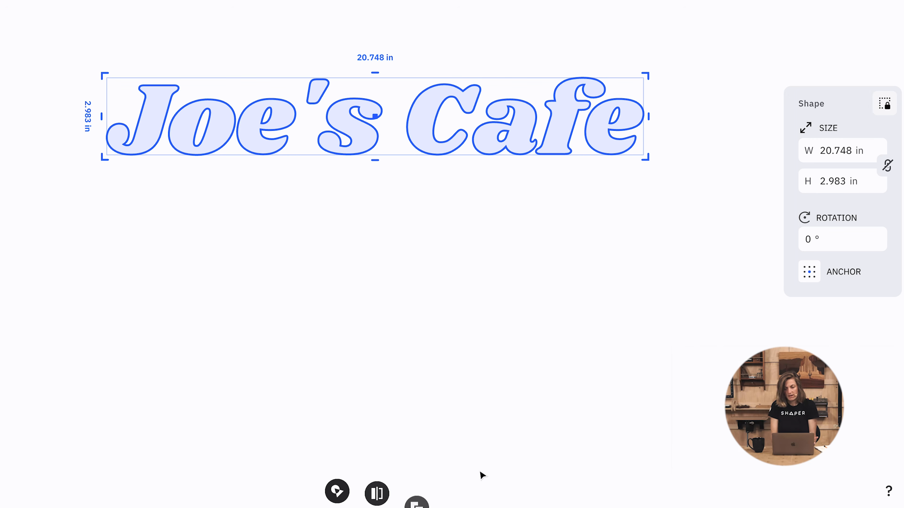
Plan the ShapeShifted "Joe's Cafe" lettering as a Pocket cut with a depth of 1/4 inch
click(829, 19)
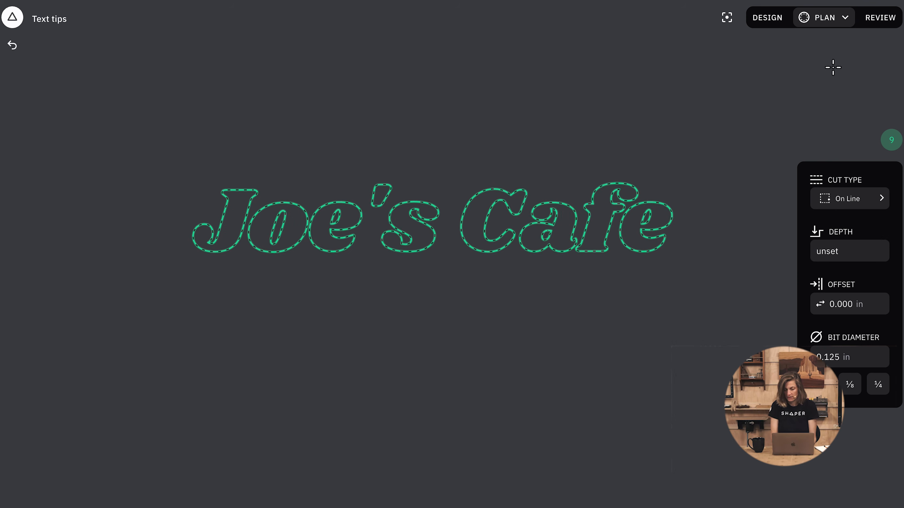
click(841, 200)
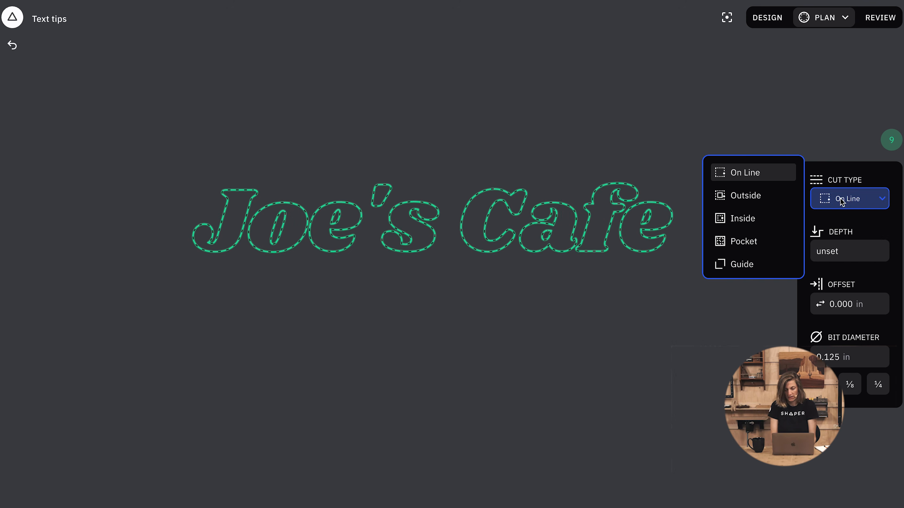
click(755, 243)
click(825, 257)
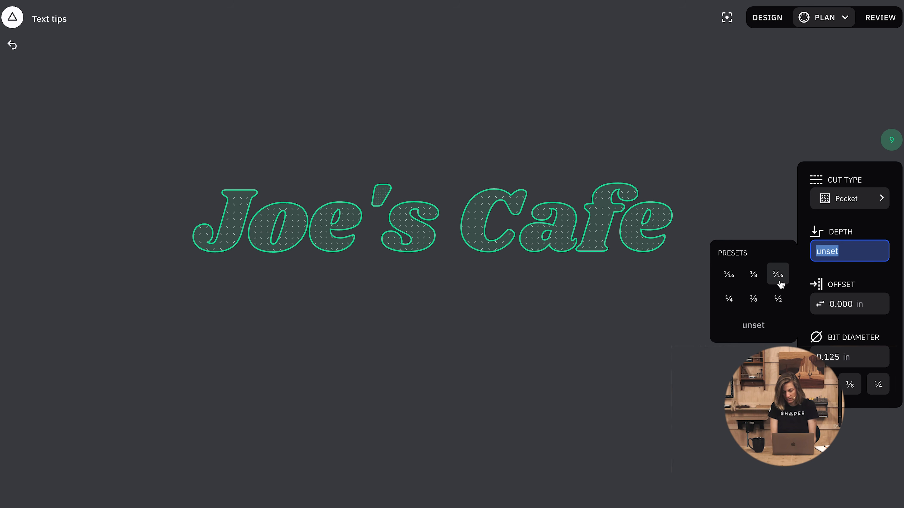
click(734, 300)
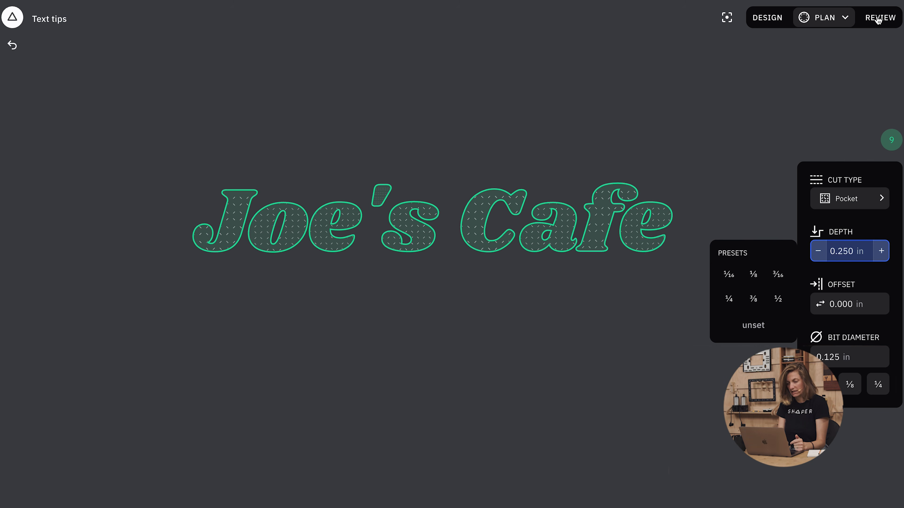
Preview the ShapeShifted "Joe's Cafe" pocket and examine the counters of the letters up close
click(879, 17)
scroll(273, 191, up, 5)
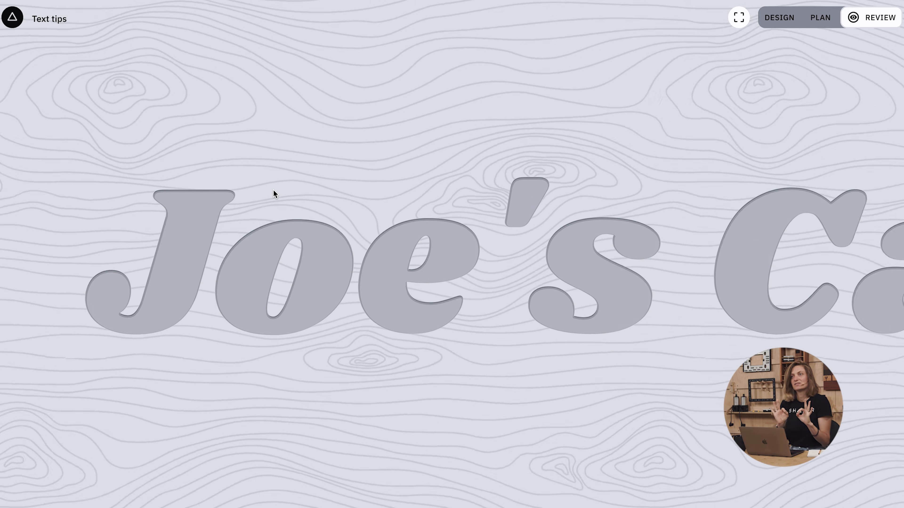
scroll(274, 191, down, 3)
drag(338, 148, 236, 176)
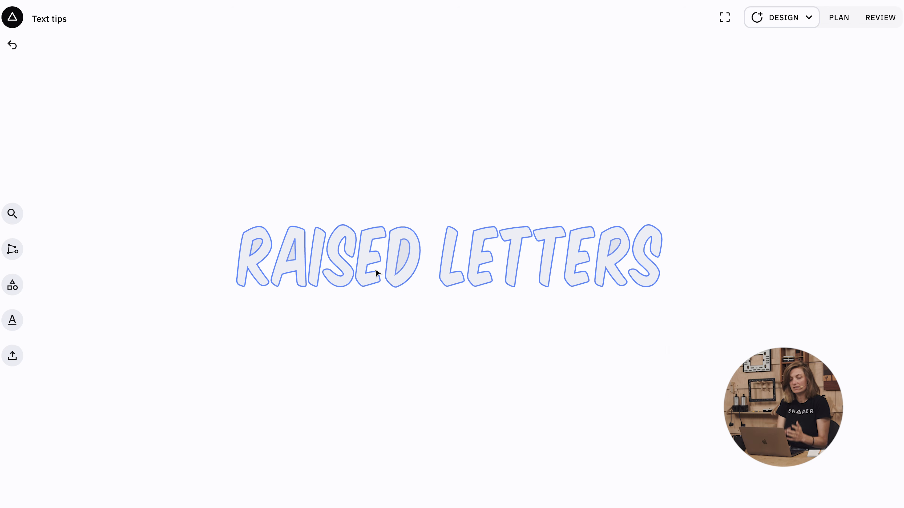
Add a rectangle around the "RAISED LETTERS" text and stretch it to about 9.8 by 4.3 in, centred on the lettering
click(375, 268)
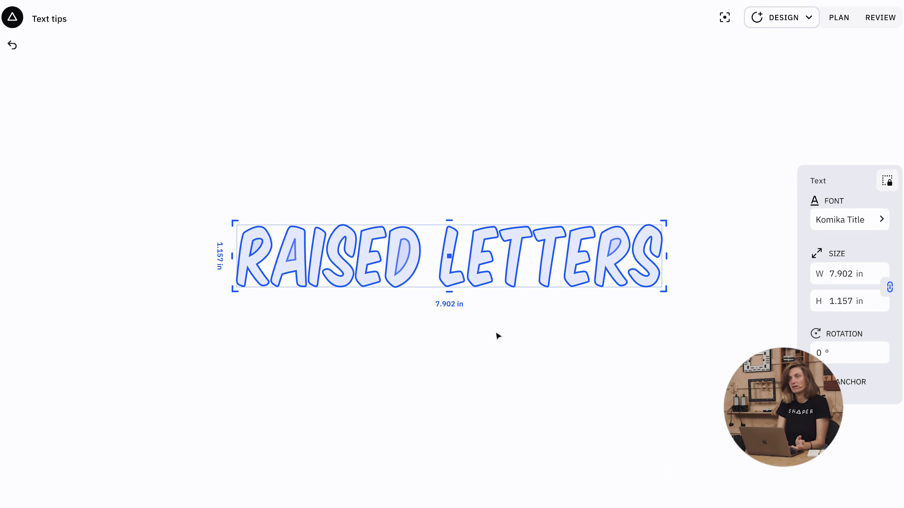
click(450, 179)
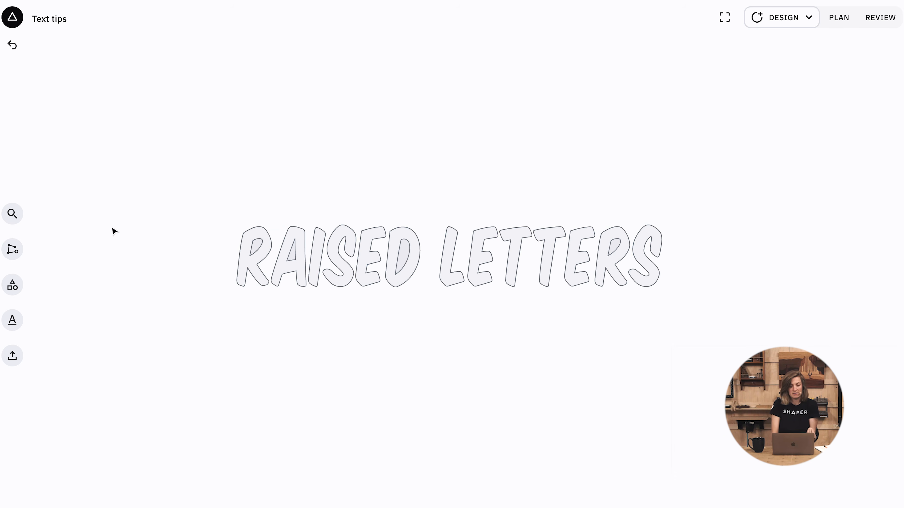
click(12, 290)
click(12, 285)
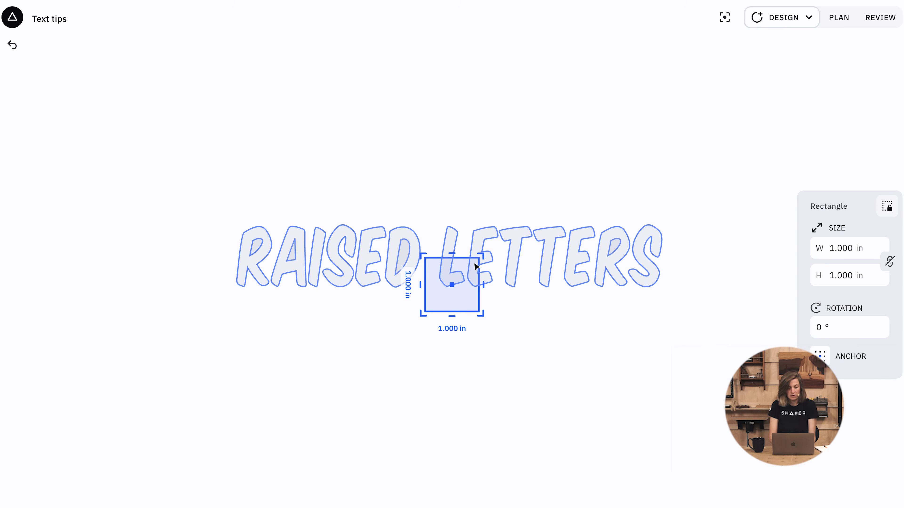
drag(466, 289, 723, 218)
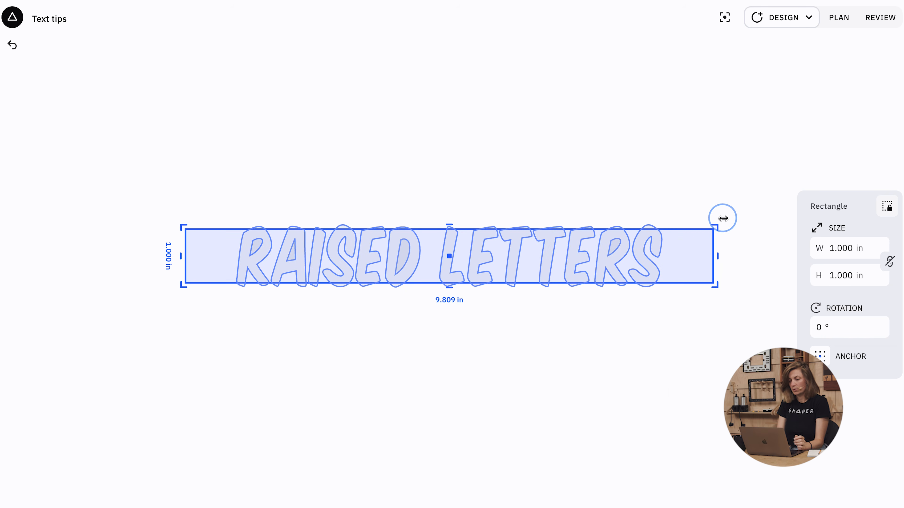
drag(452, 223, 476, 139)
Set the width of the rectangle around "RAISED LETTERS" to 10 in
drag(829, 248, 840, 245)
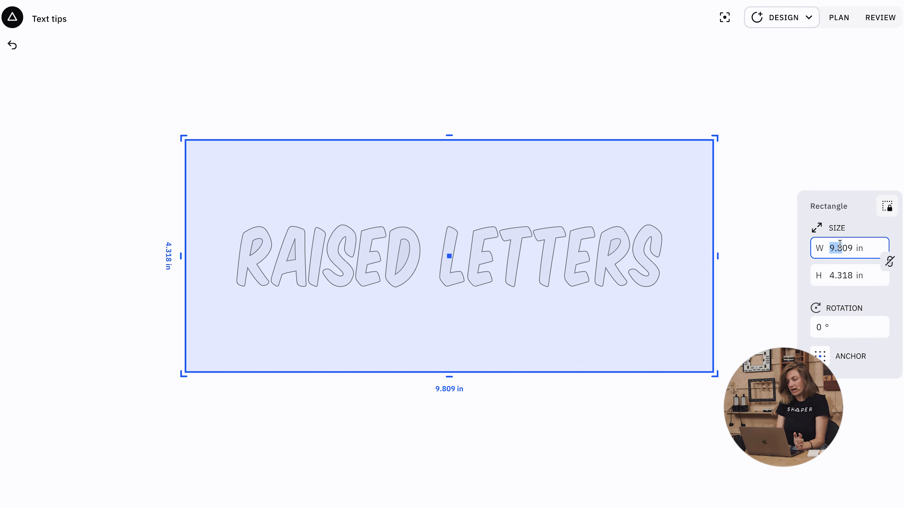
double_click(840, 245)
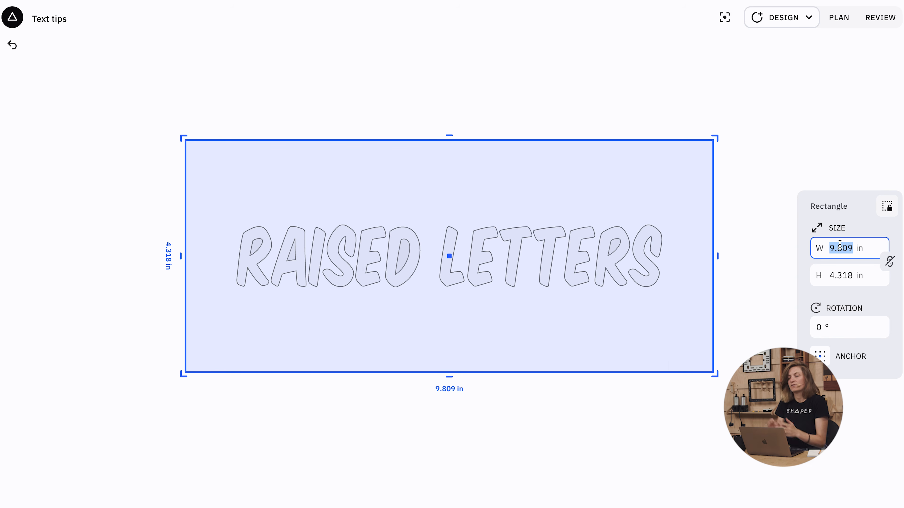
text(10)
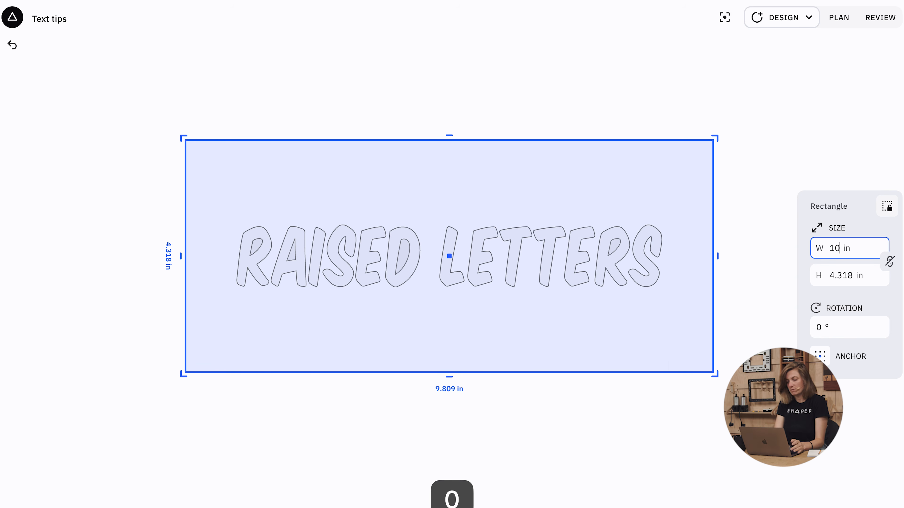
key(Return)
click(659, 87)
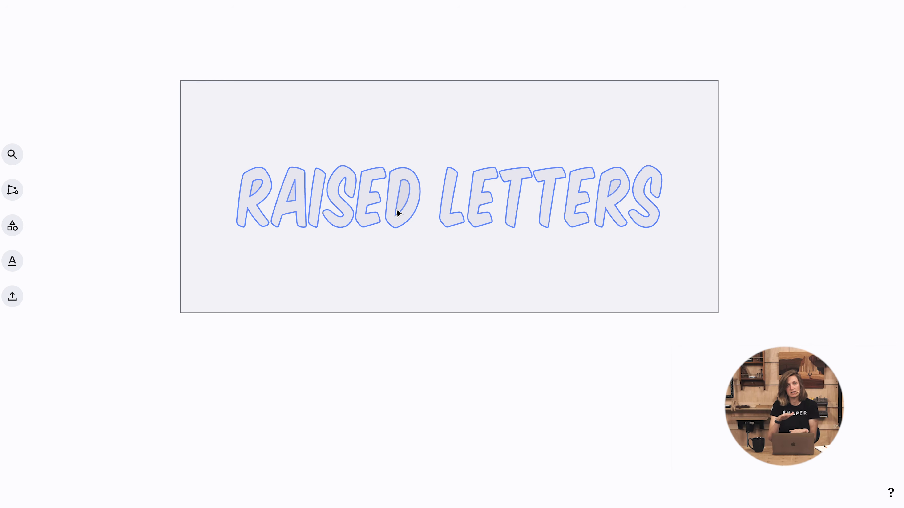
Use ShapeShifter on the rectangle and "RAISED LETTERS" text to make one shape from the background and the counters of both Rs, A and D
click(398, 213)
shift+click(404, 287)
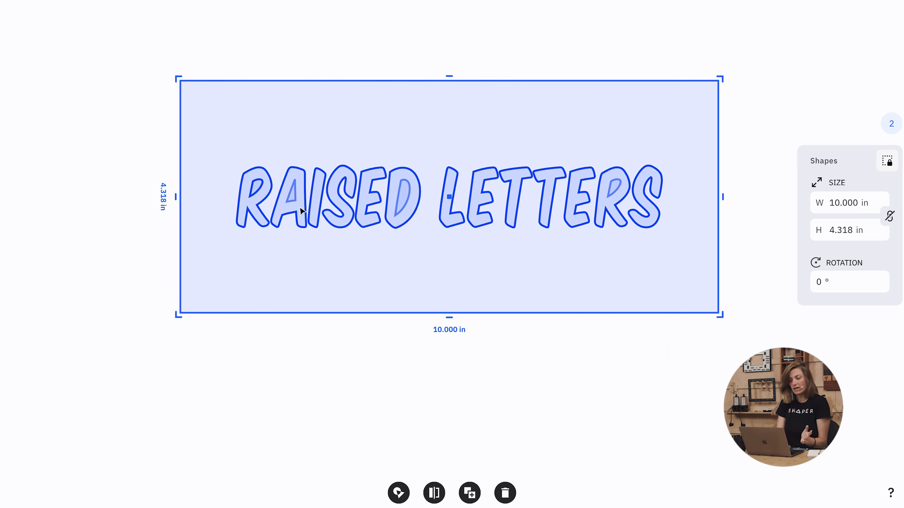
key(shift)
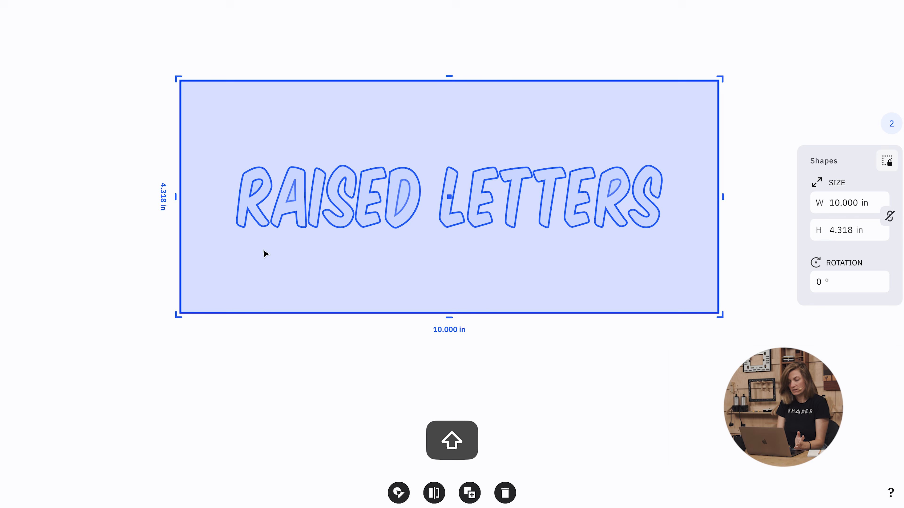
click(397, 494)
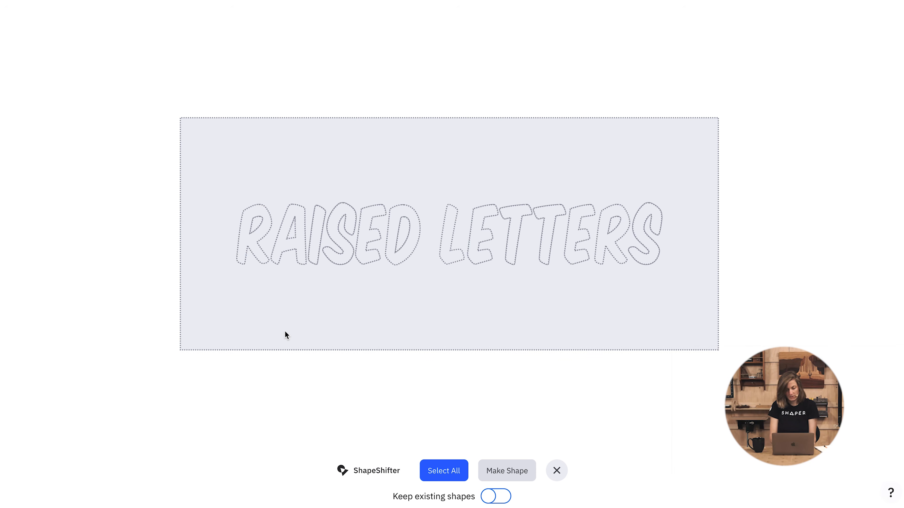
click(313, 322)
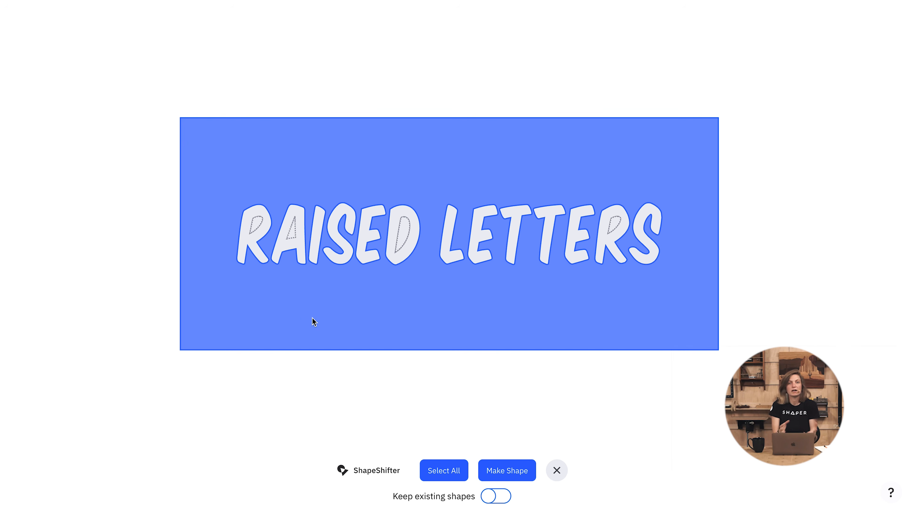
click(257, 224)
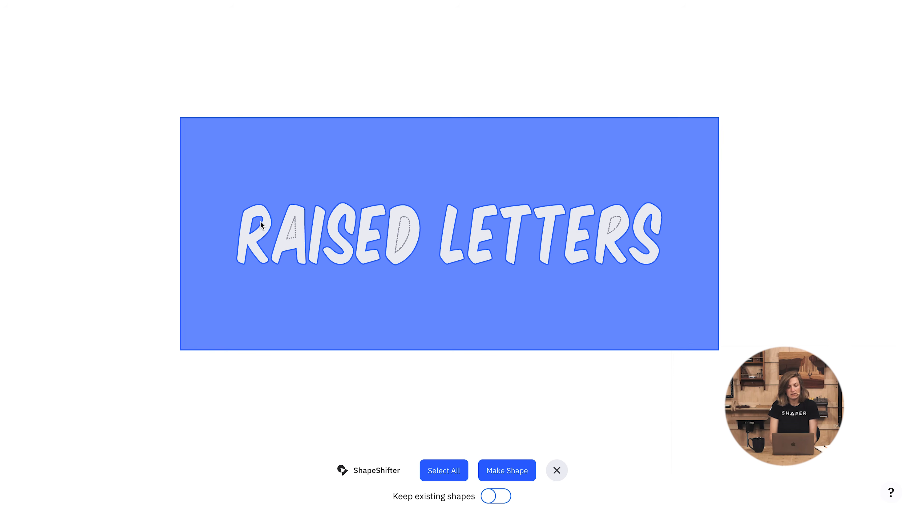
click(289, 231)
click(397, 241)
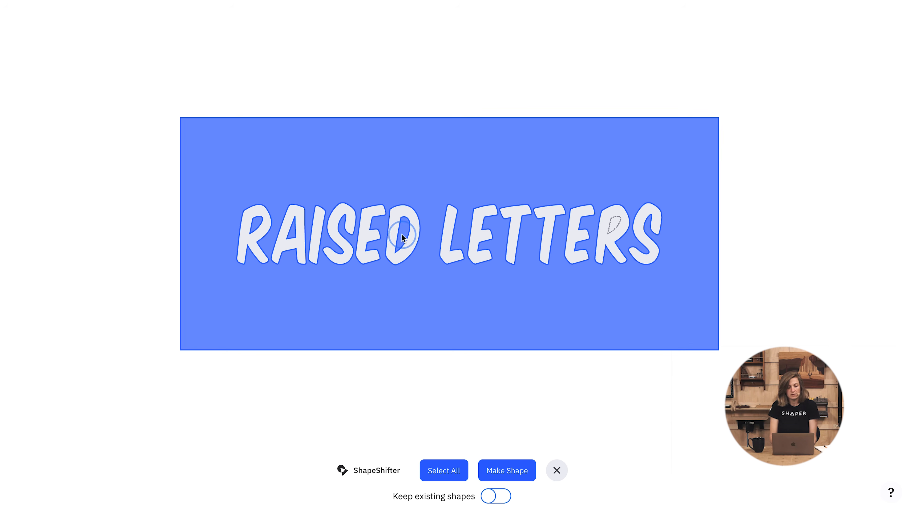
click(612, 226)
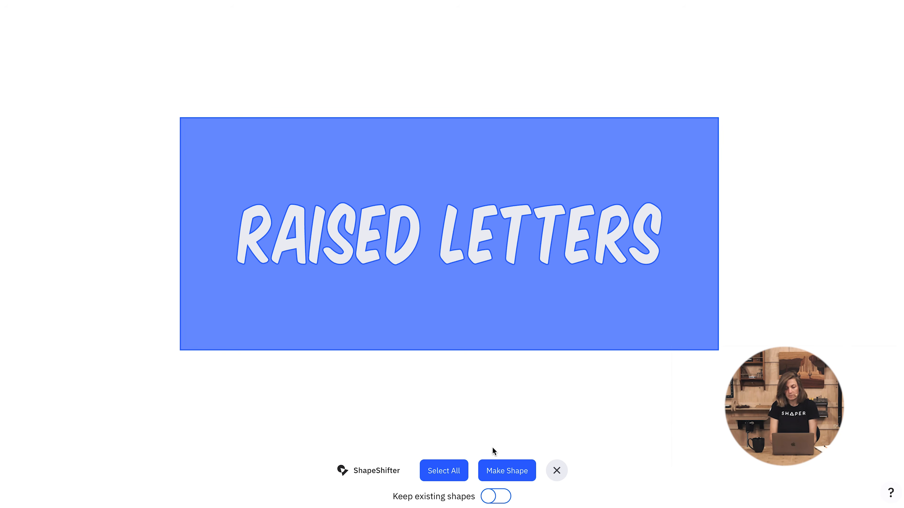
click(524, 478)
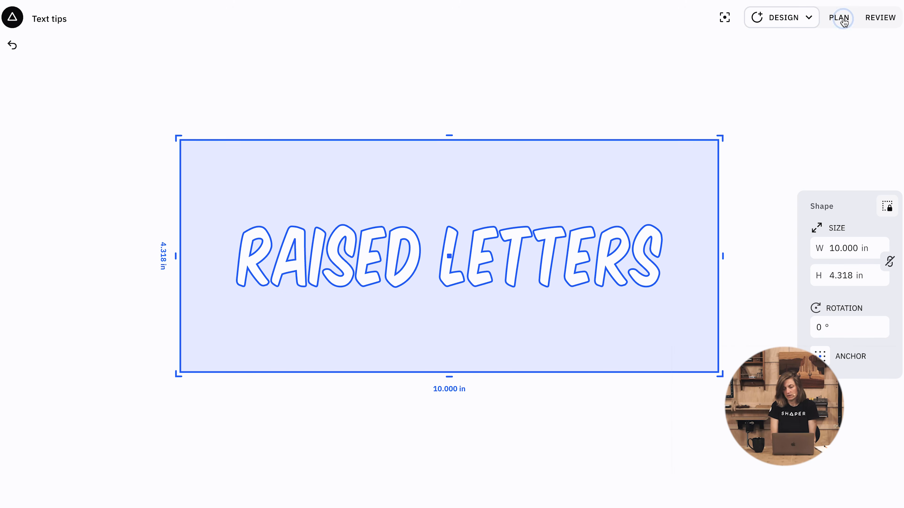
Plan the background shape around "RAISED LETTERS" as a Pocket cut with a depth of 1/4 inch
click(836, 17)
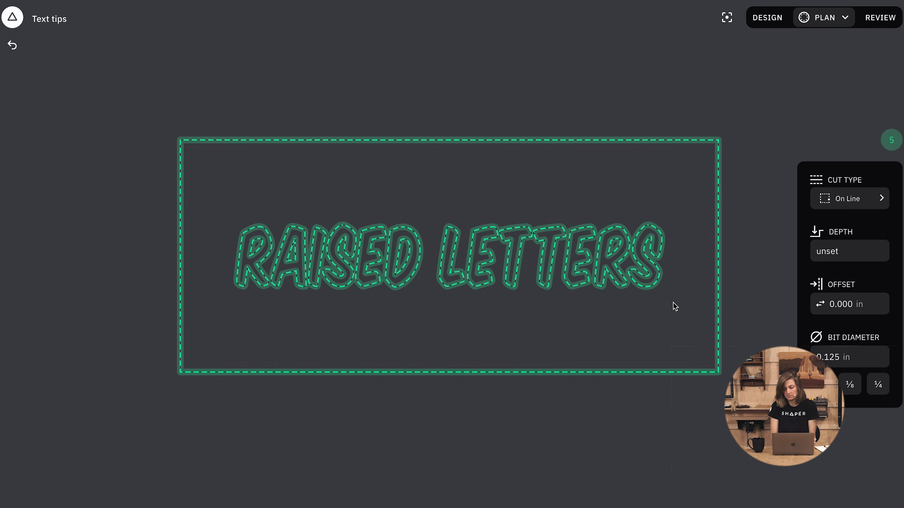
click(849, 200)
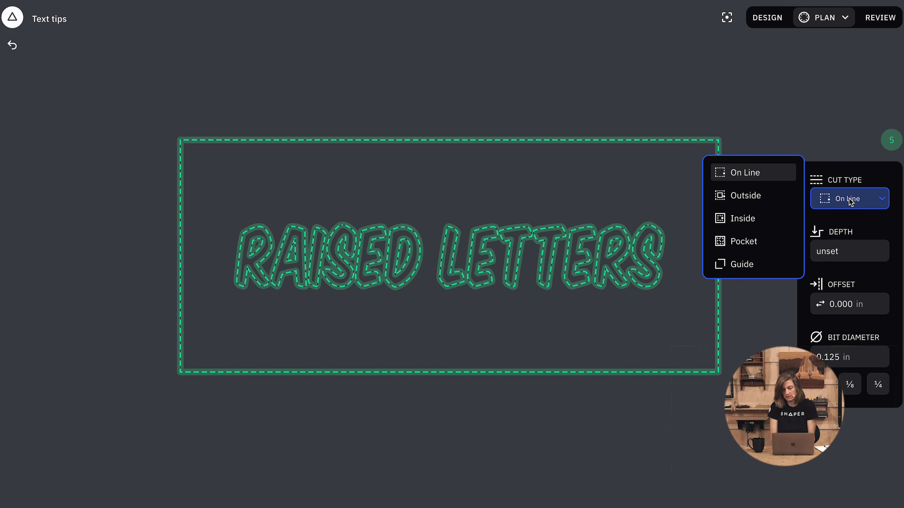
click(767, 241)
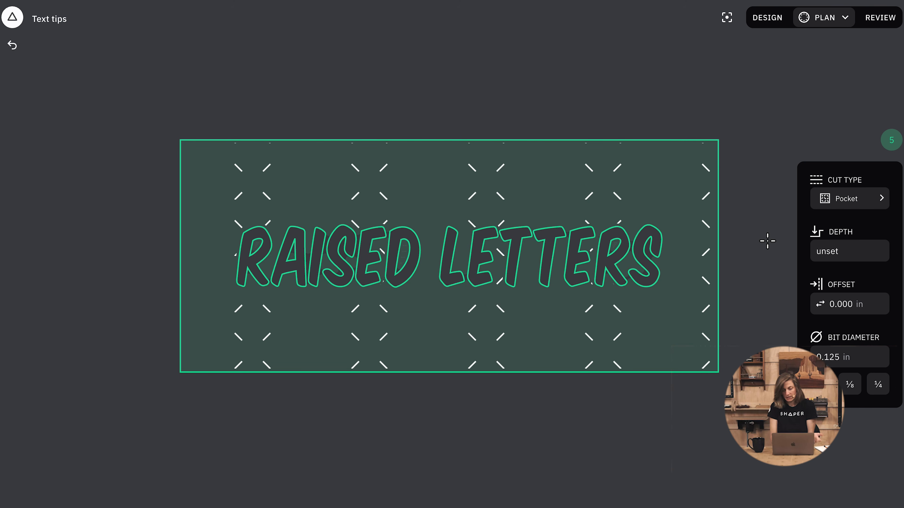
click(844, 250)
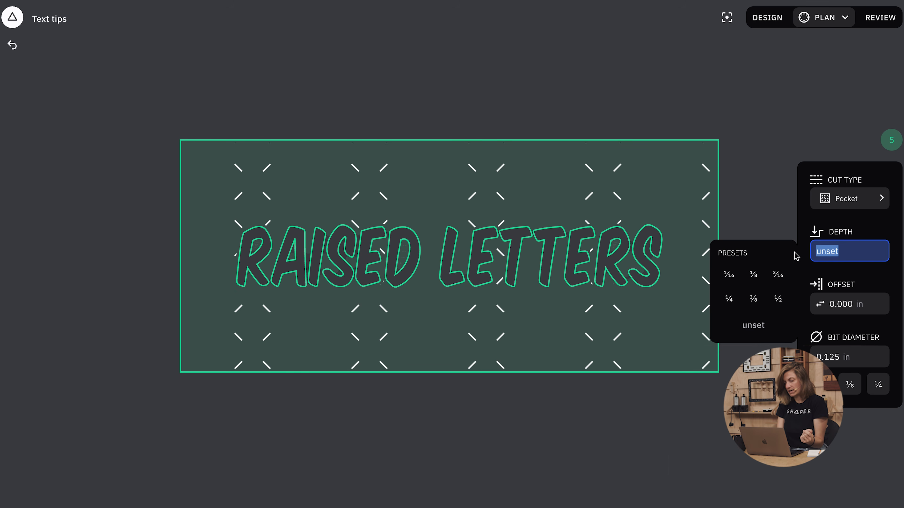
click(728, 298)
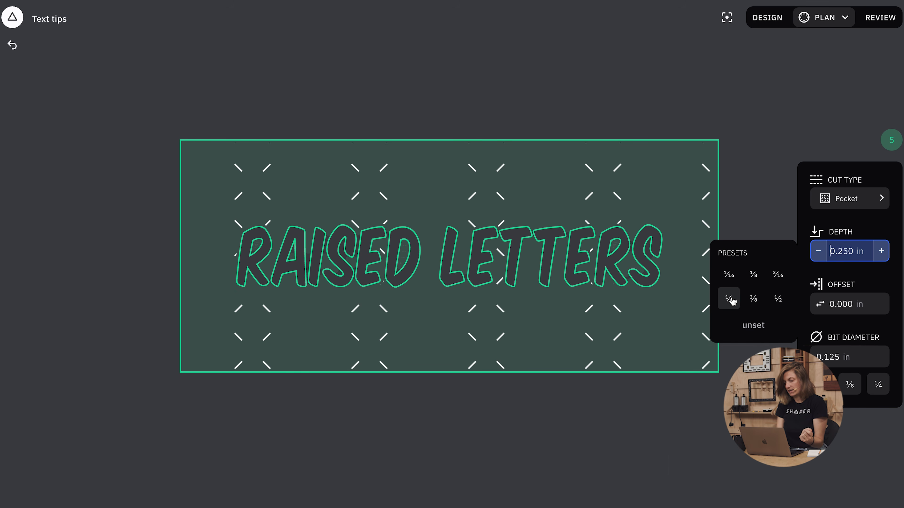
Preview the pocketed "RAISED LETTERS" background and examine the letter edges and the gaps between letters
click(871, 25)
scroll(636, 271, up, 5)
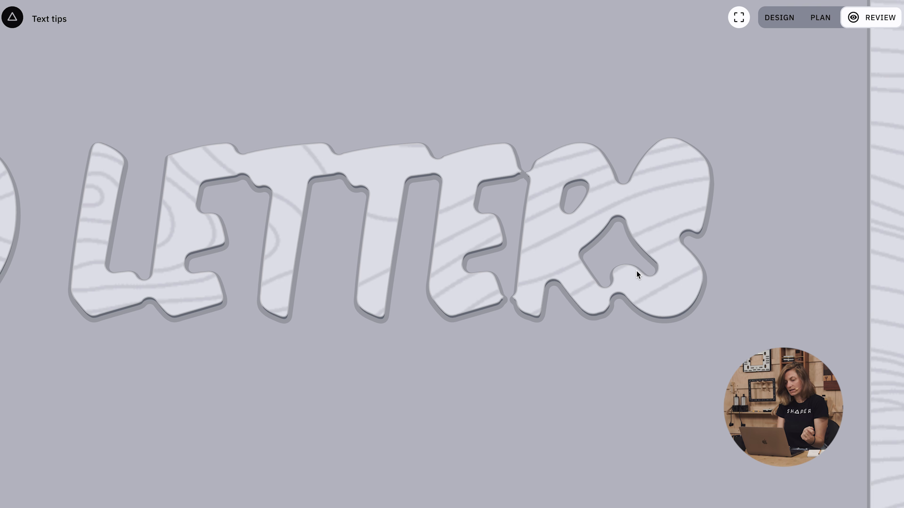
scroll(636, 271, down, 3)
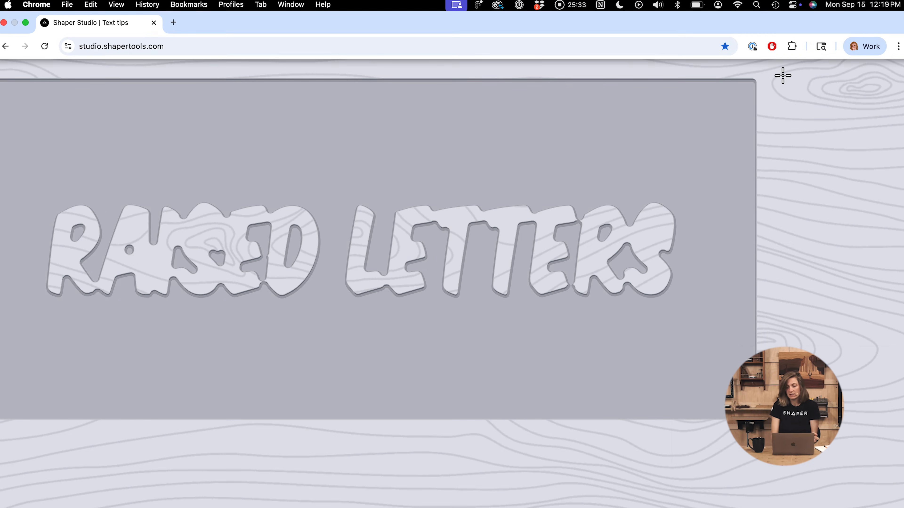
Set the bit diameter of the "RAISED LETTERS" background pocket to 1/16 inch and preview the letter detail
click(820, 18)
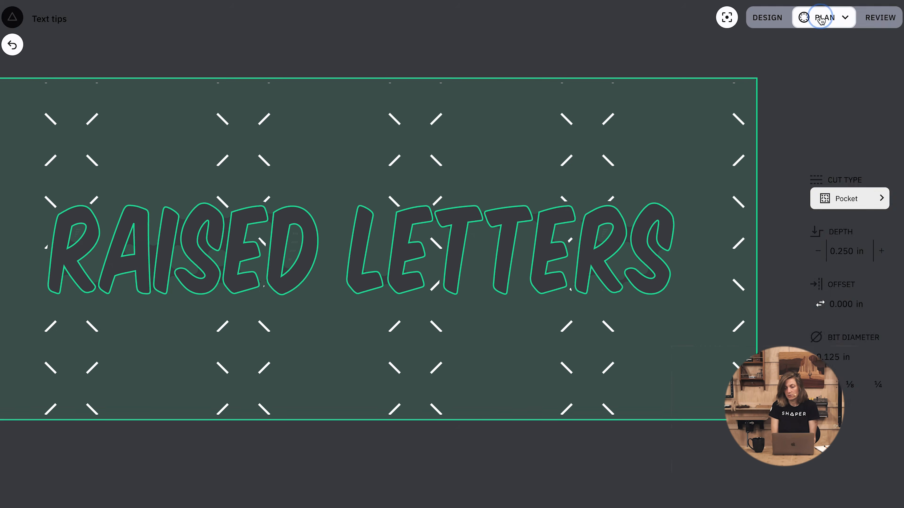
click(826, 354)
drag(826, 356, 842, 356)
text(1)
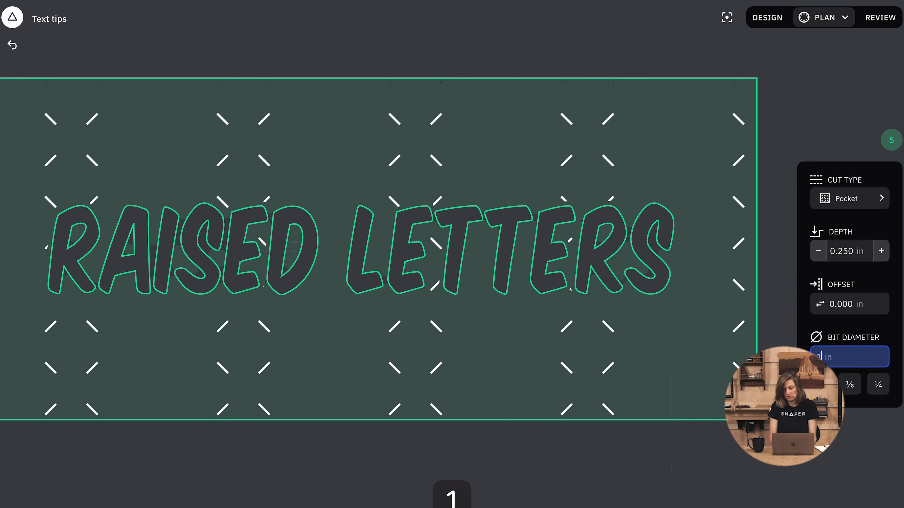
text(/16)
key(Return)
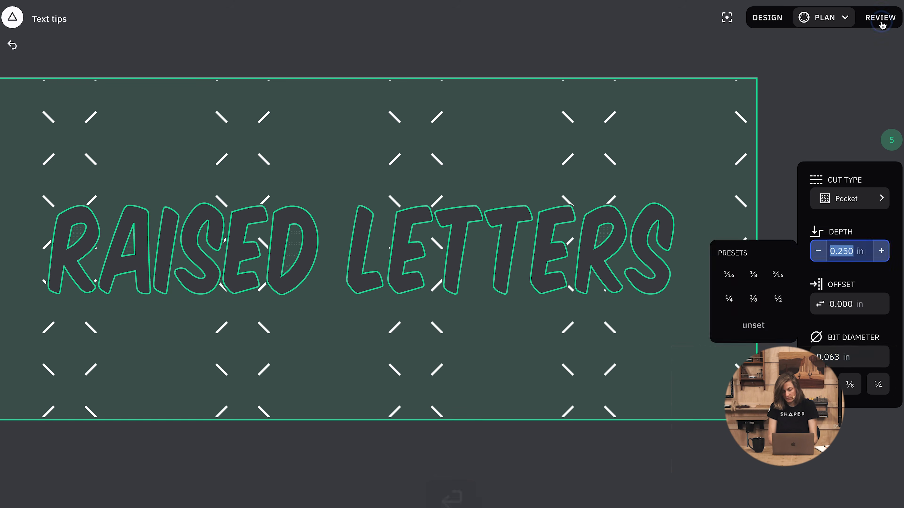
click(880, 19)
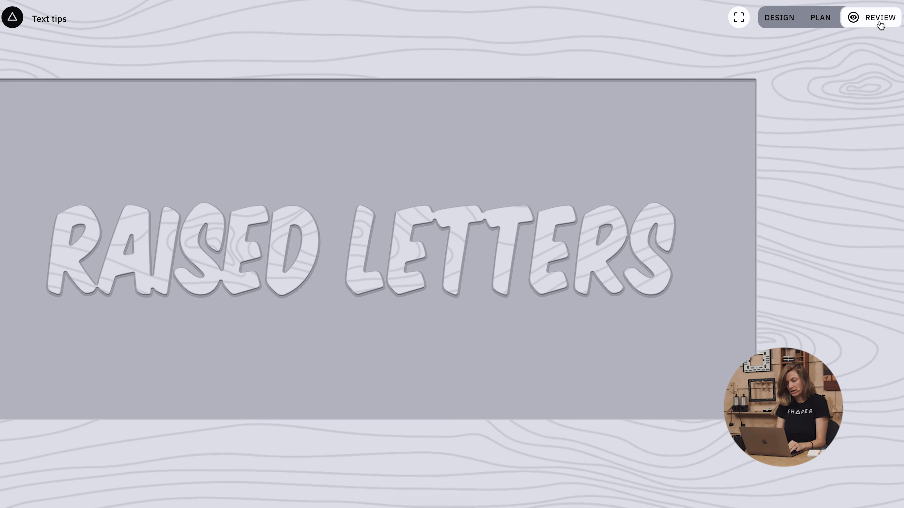
click(822, 18)
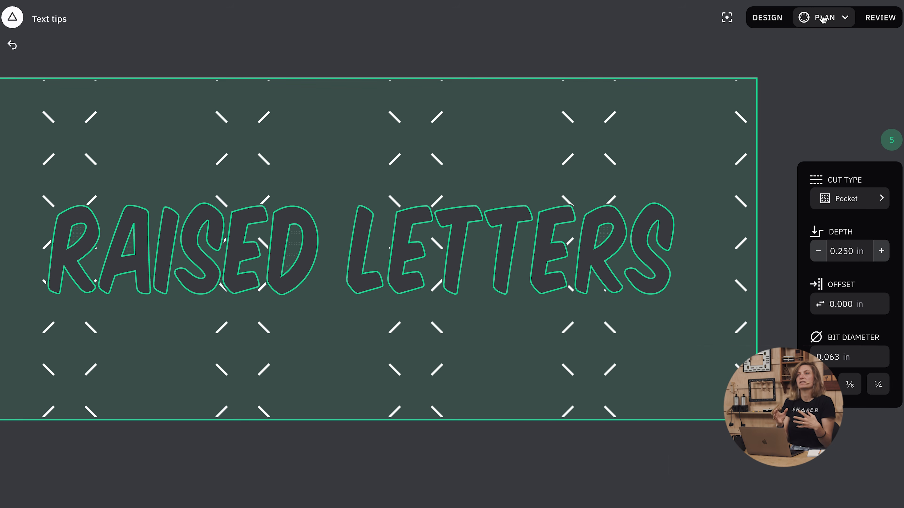